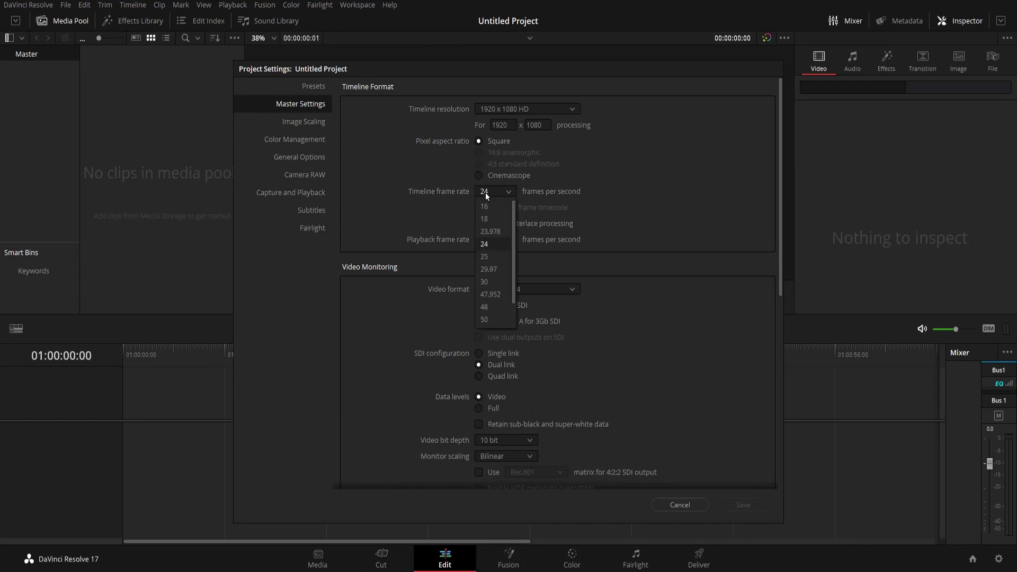
Set the project's timeline frame rate to 30 frames per second and save the project settings
{"action": "left_click", "coordinate": [484, 282]}
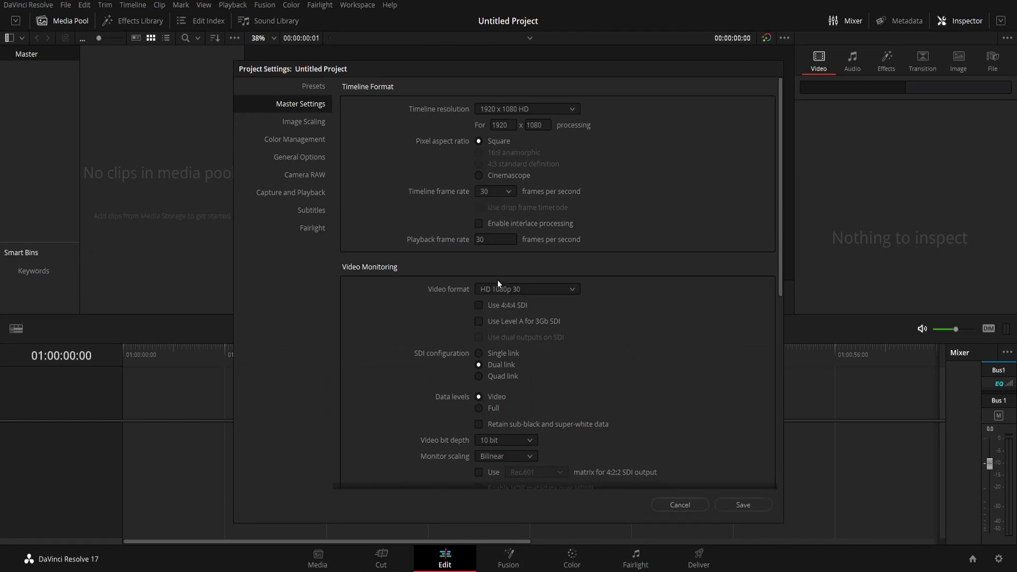
{"action": "left_click", "coordinate": [740, 502]}
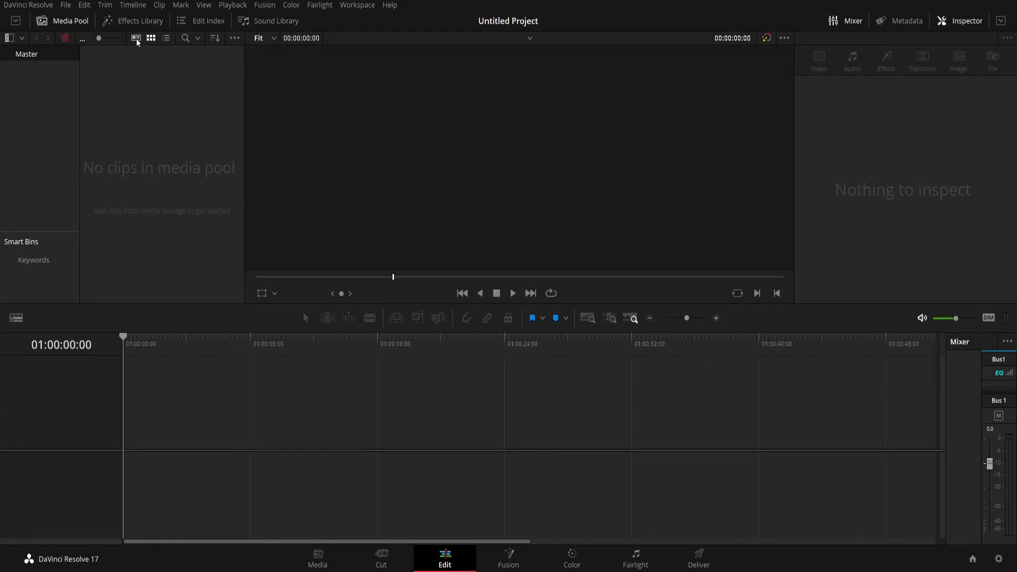
Place a Fusion Composition effect at the start of the timeline and keep its duration at 00:00:05:00
{"action": "left_click", "coordinate": [129, 27]}
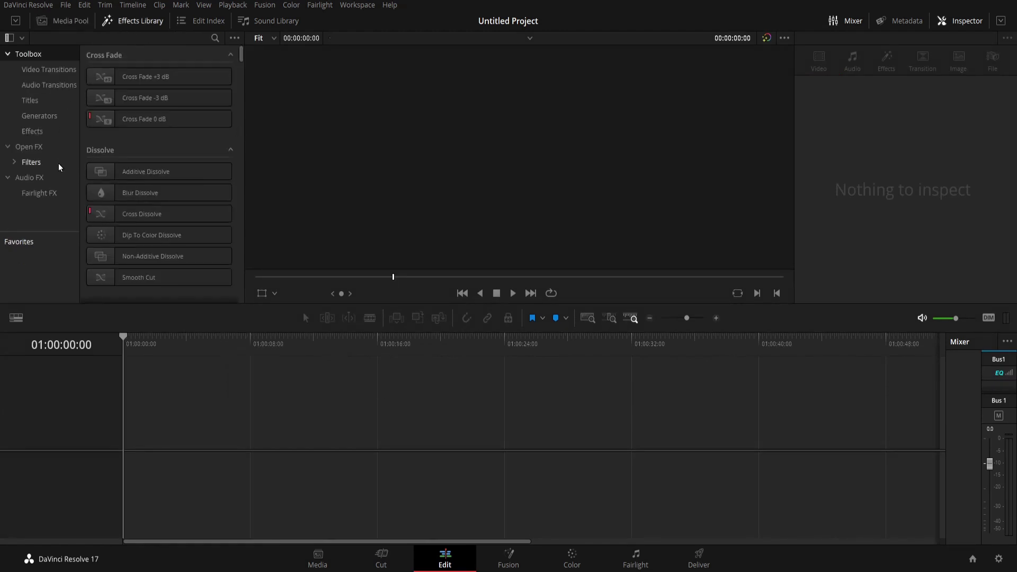
{"action": "left_click", "coordinate": [37, 164]}
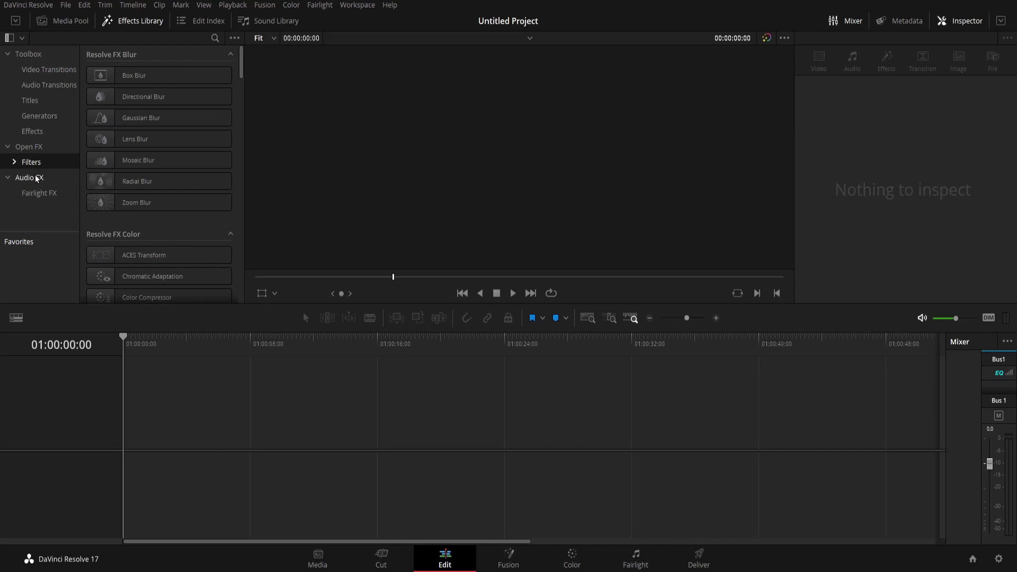
{"action": "left_click", "coordinate": [36, 137]}
{"action": "left_click_drag", "start_coordinate": [150, 97], "coordinate": [132, 424]}
{"action": "right_click", "coordinate": [132, 424]}
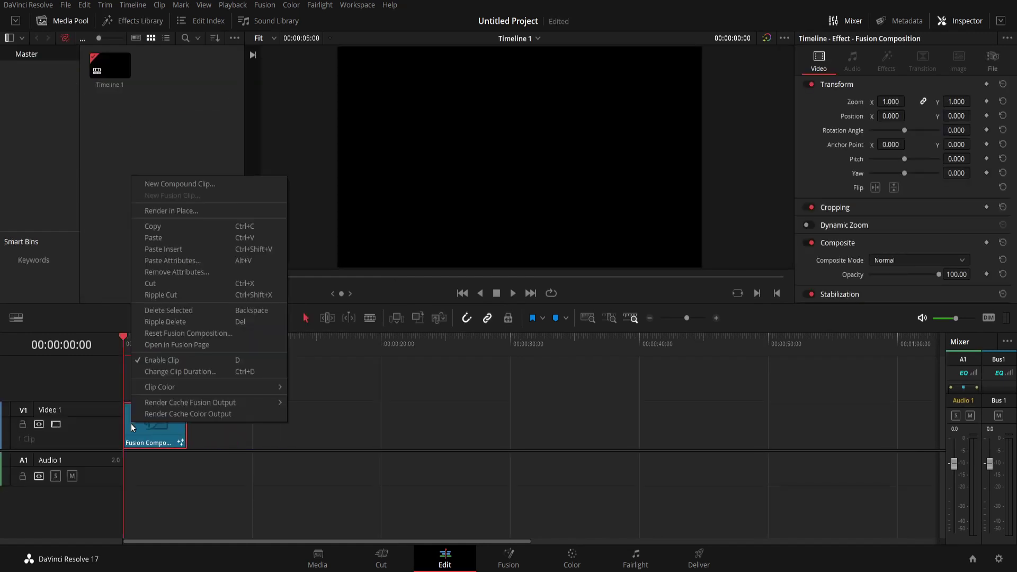
{"action": "left_click", "coordinate": [186, 367]}
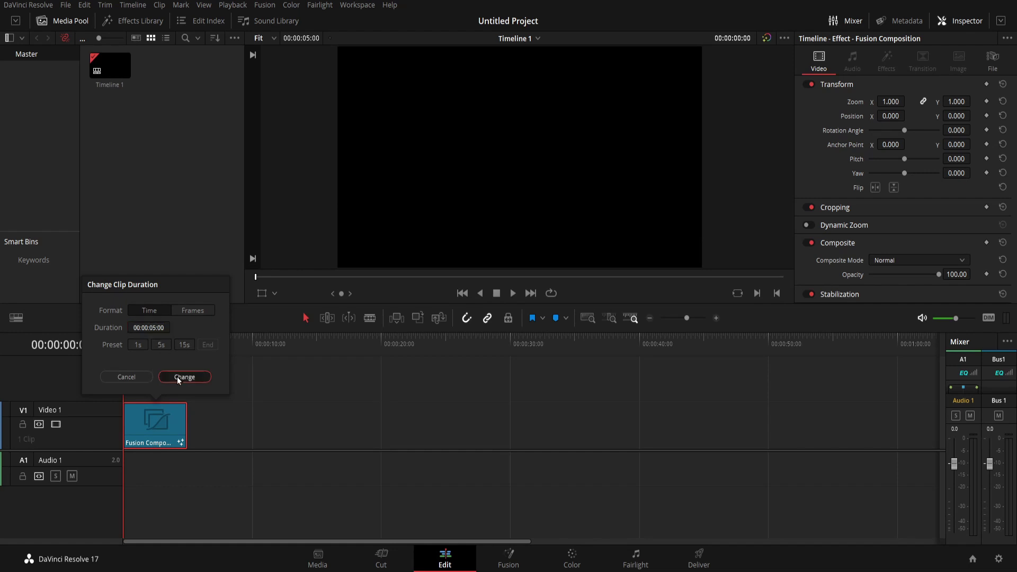
{"action": "left_click", "coordinate": [177, 377]}
On the Fusion page, add a Background node masked by a Rectangle node and connect it to MediaOut1
{"action": "left_click", "coordinate": [514, 558]}
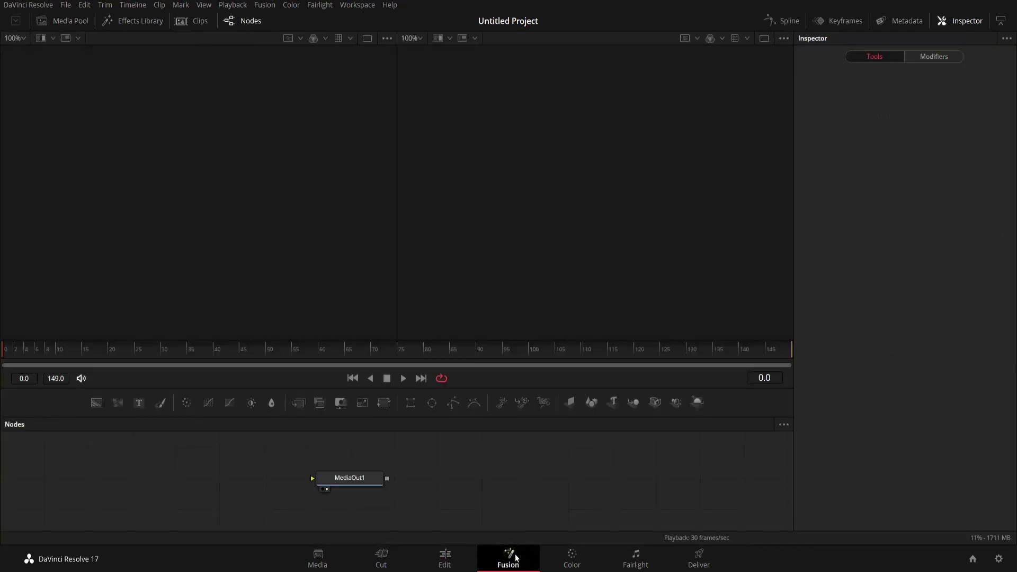
{"action": "left_click_drag", "start_coordinate": [370, 481], "coordinate": [622, 488]}
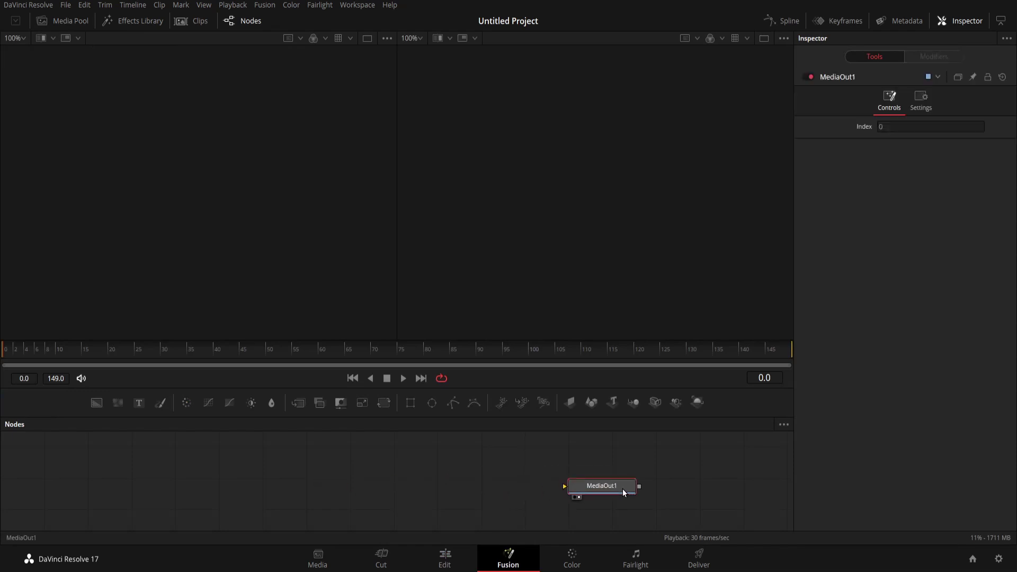
{"action": "left_click_drag", "start_coordinate": [414, 409], "coordinate": [257, 483]}
{"action": "left_click_drag", "start_coordinate": [98, 404], "coordinate": [318, 486]}
{"action": "left_click_drag", "start_coordinate": [379, 478], "coordinate": [565, 486]}
{"action": "left_click_drag", "start_coordinate": [250, 483], "coordinate": [145, 476]}
{"action": "left_click_drag", "start_coordinate": [726, 389], "coordinate": [726, 407]}
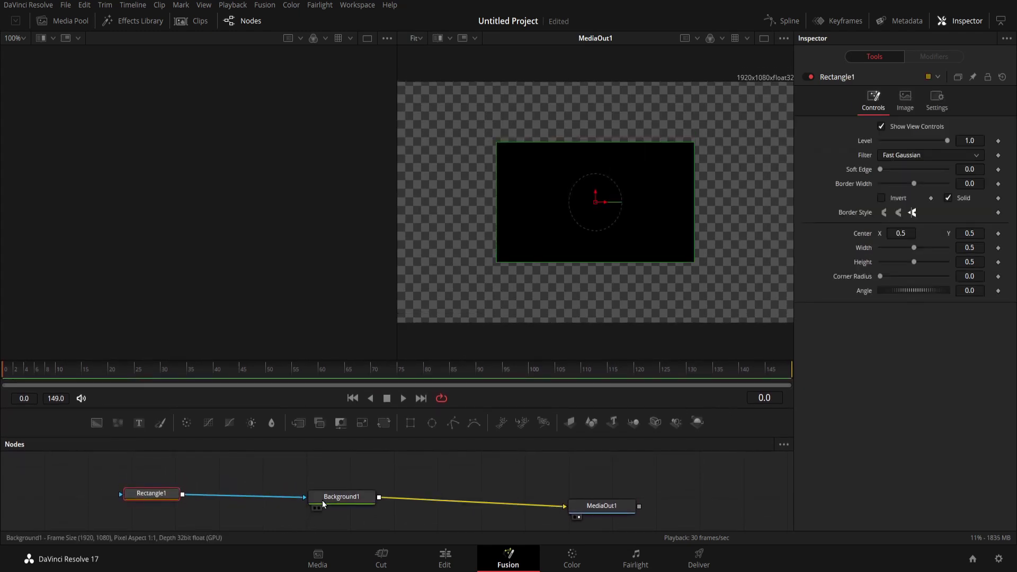
Set the Background1 node's colour to yellow (#ffff00)
{"action": "left_click", "coordinate": [336, 498]}
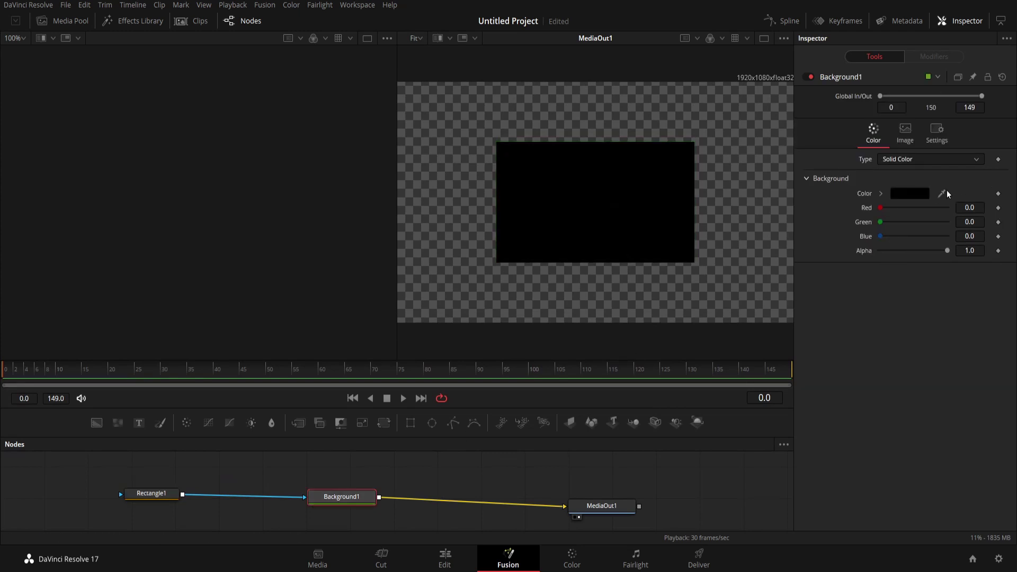
{"action": "left_click", "coordinate": [919, 194]}
{"action": "left_click", "coordinate": [476, 230]}
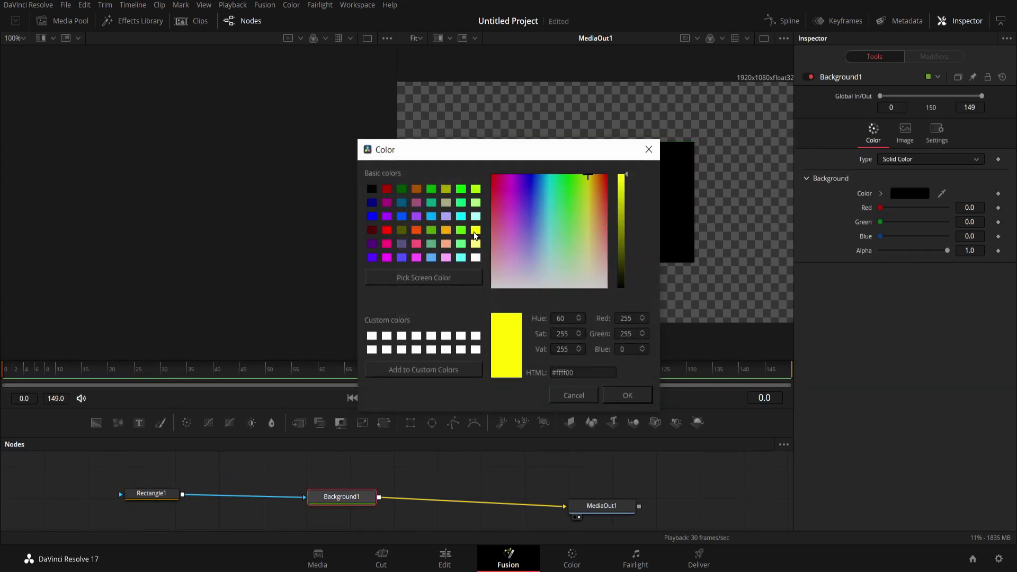
{"action": "left_click", "coordinate": [627, 395]}
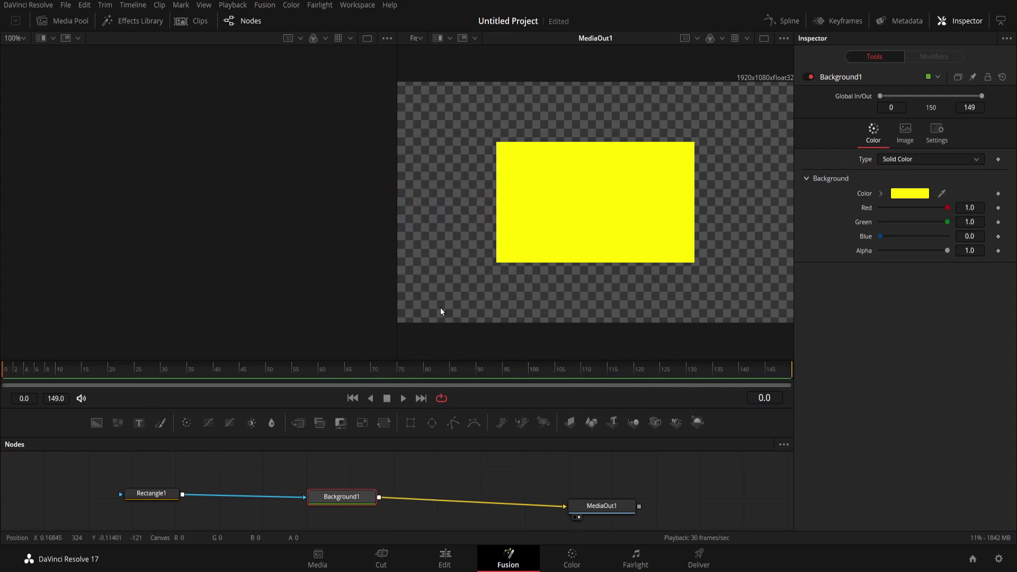
Reshape the rectangle mask into a thin horizontal band about 0.99 wide and 0.19 high
{"action": "left_click", "coordinate": [132, 494]}
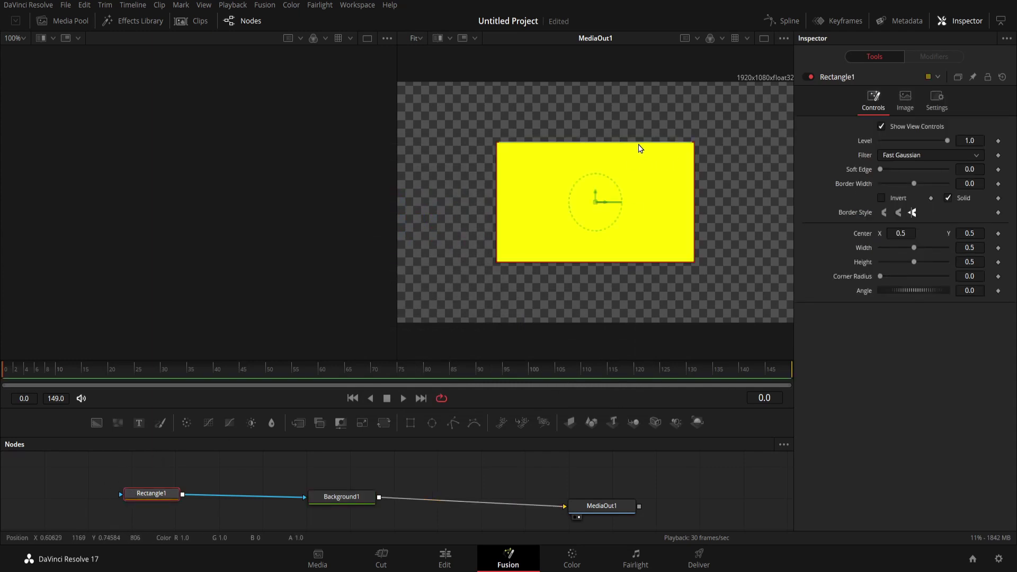
{"action": "left_click_drag", "start_coordinate": [638, 142], "coordinate": [641, 186]}
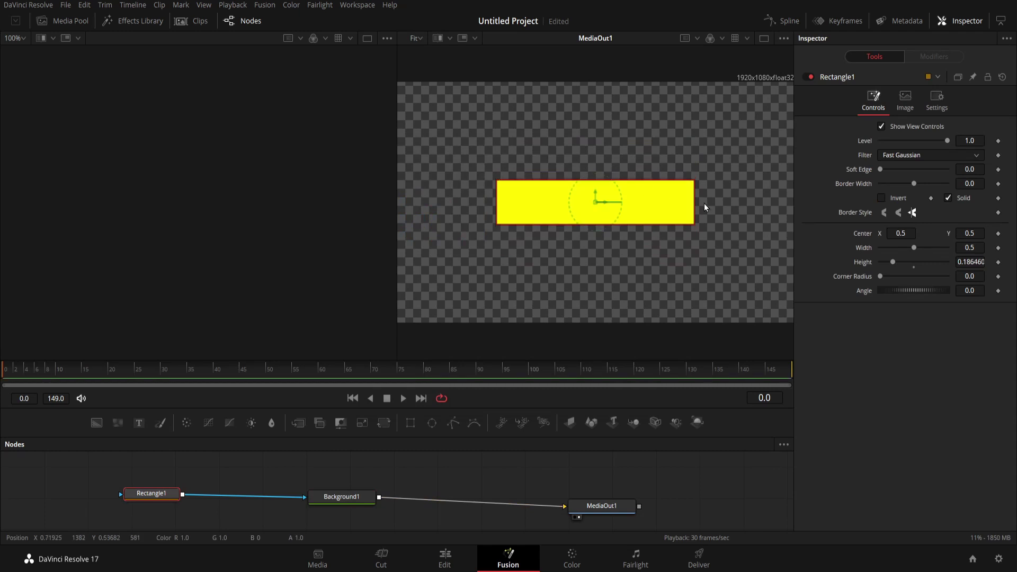
{"action": "left_click_drag", "start_coordinate": [694, 206], "coordinate": [792, 219]}
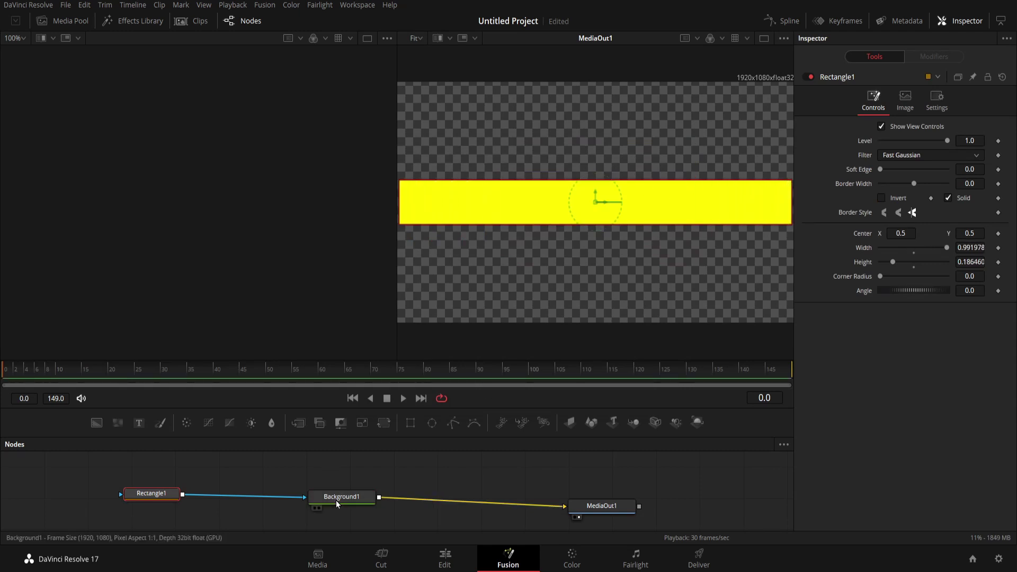
Insert a Coordinate Space node after Background1 and set its shape to Polar to Rectangular
{"action": "left_click_drag", "start_coordinate": [338, 502], "coordinate": [240, 501]}
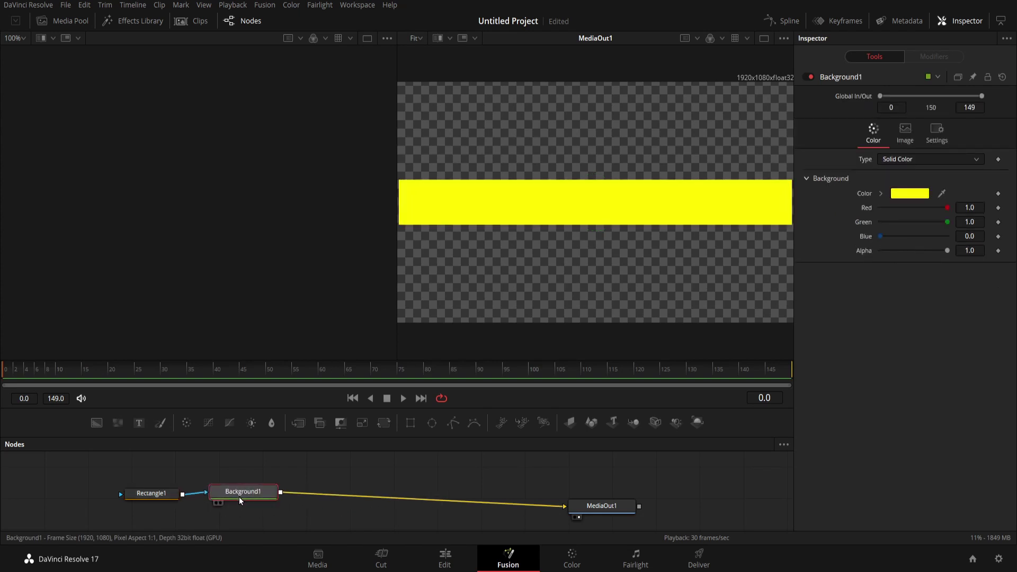
{"action": "key", "text": "shift+space"}
{"action": "type", "text": "coor"}
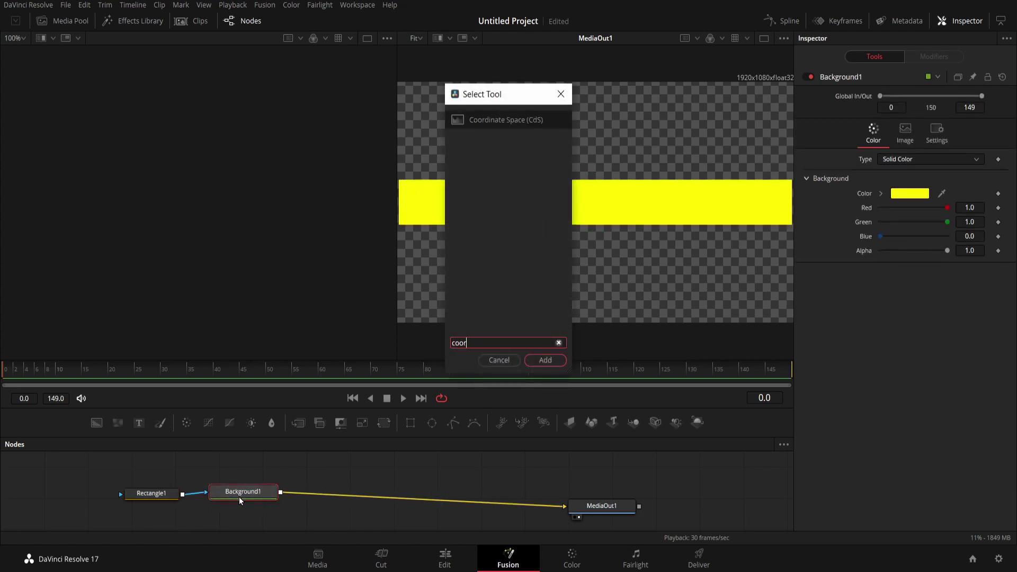
{"action": "key", "text": "Return"}
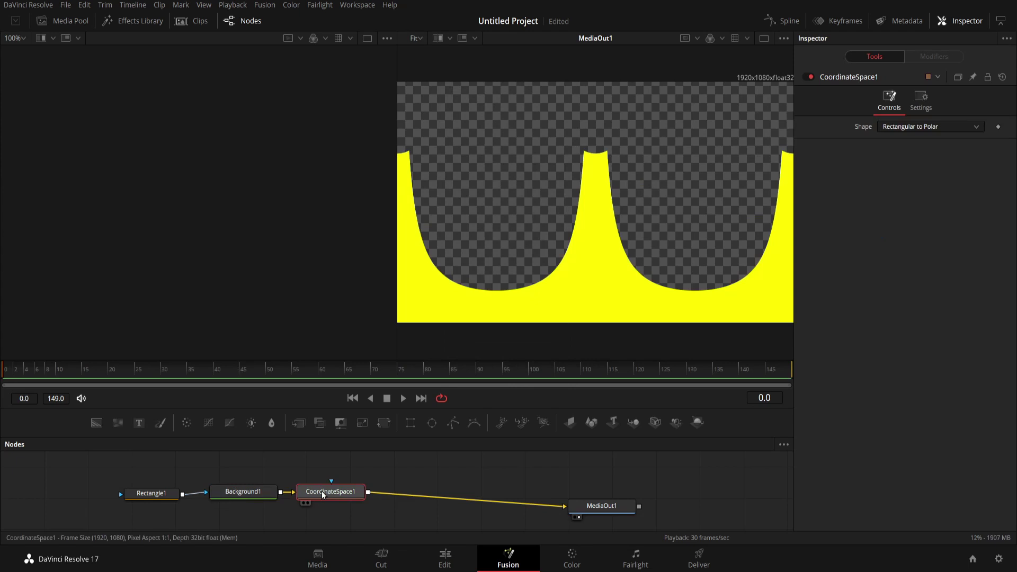
{"action": "left_click", "coordinate": [907, 132]}
{"action": "left_click", "coordinate": [910, 155]}
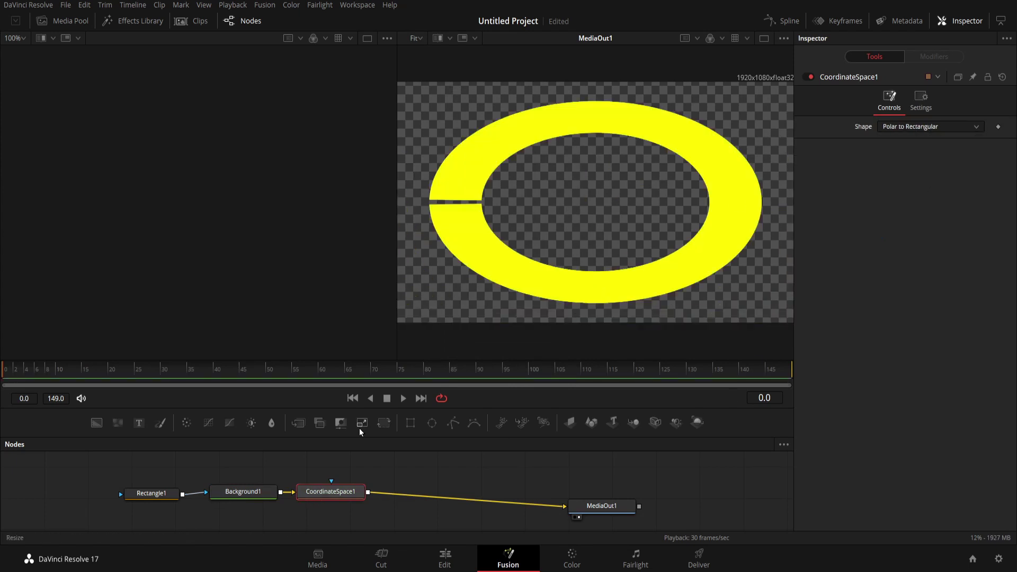
Play the composition briefly to preview the ring and return to the first frame
{"action": "left_click", "coordinate": [403, 399]}
{"action": "left_click", "coordinate": [387, 400]}
{"action": "left_click", "coordinate": [355, 400]}
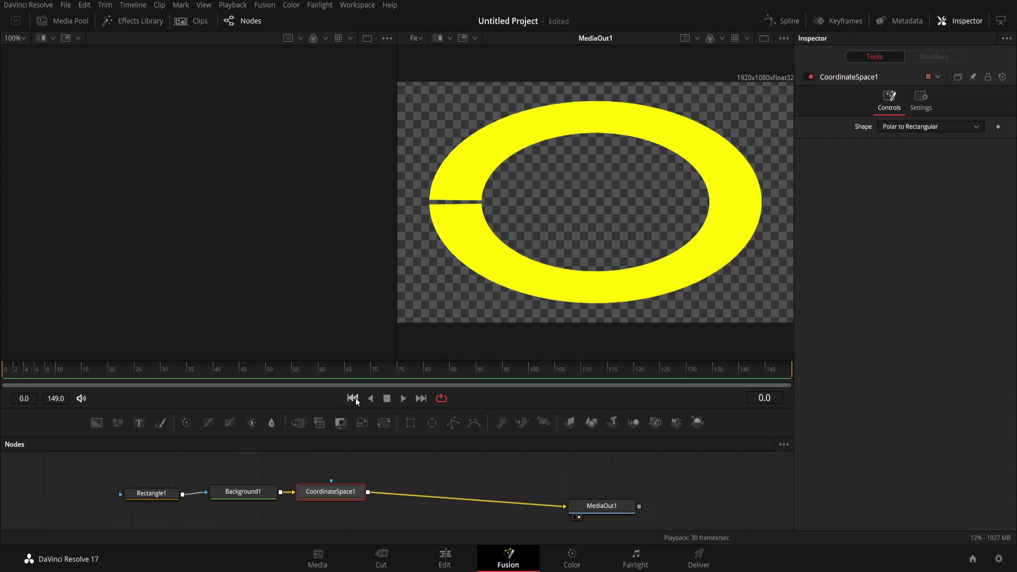
Set the Rectangle1 mask's width to 1.0 to close the gap in the ring
{"action": "left_click", "coordinate": [161, 492]}
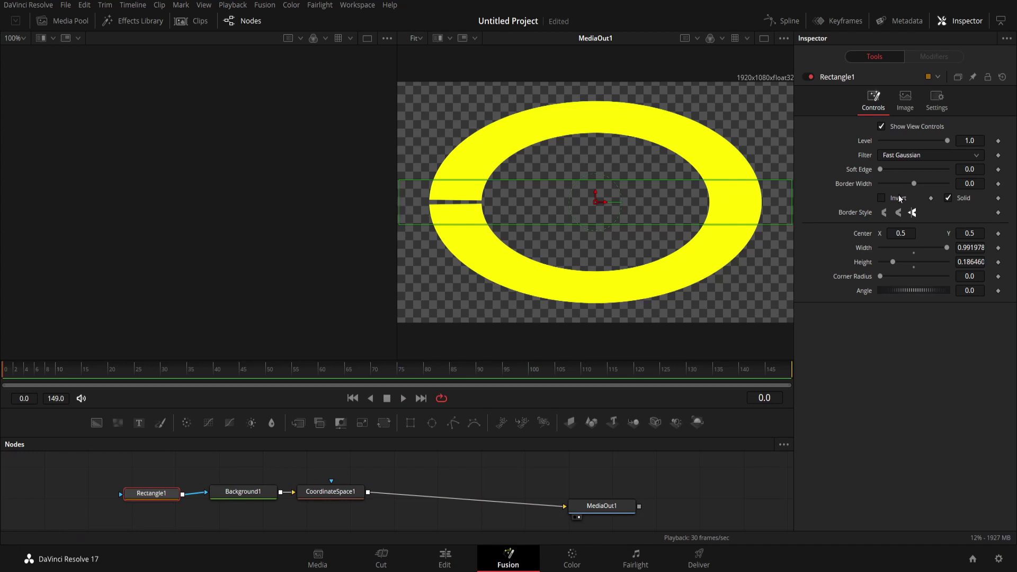
{"action": "left_click", "coordinate": [977, 246]}
{"action": "type", "text": "1"}
{"action": "key", "text": "Tab"}
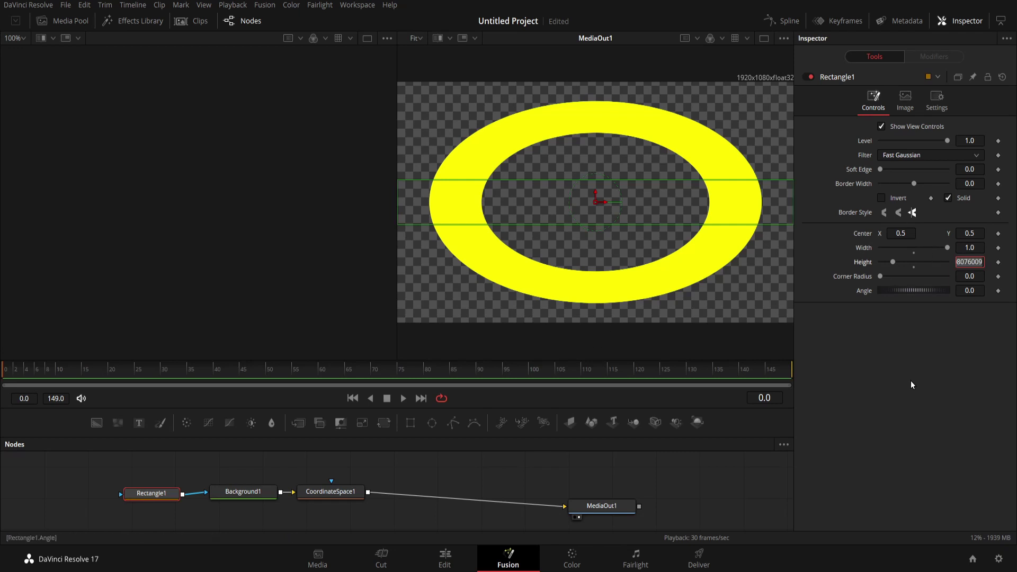
{"action": "key", "text": "Return"}
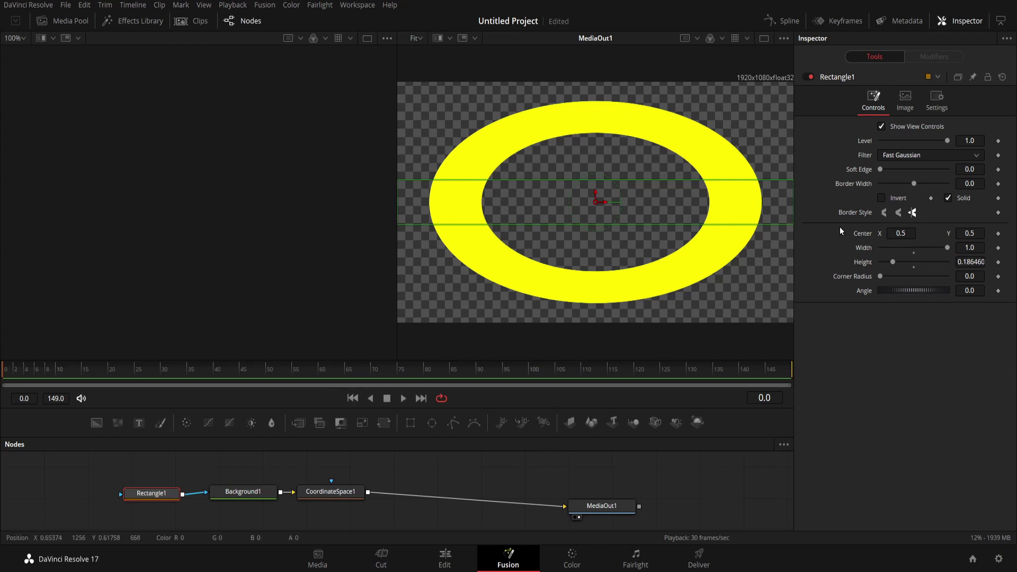
Keyframe the Rectangle1 mask's width at frame 0 with a value of 0
{"action": "left_click", "coordinate": [975, 247]}
{"action": "left_click", "coordinate": [999, 248]}
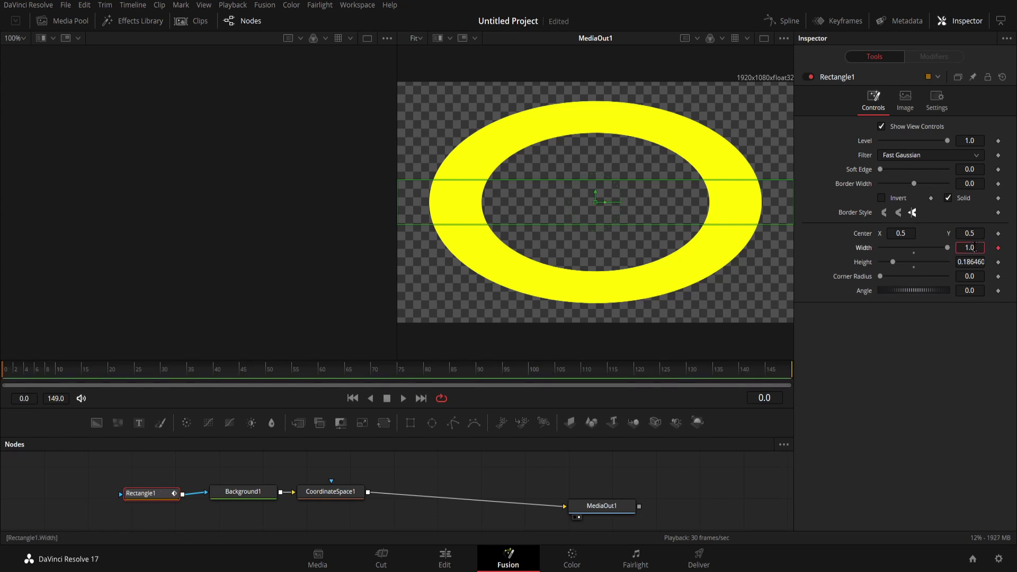
{"action": "type", "text": "0"}
{"action": "key", "text": "Tab"}
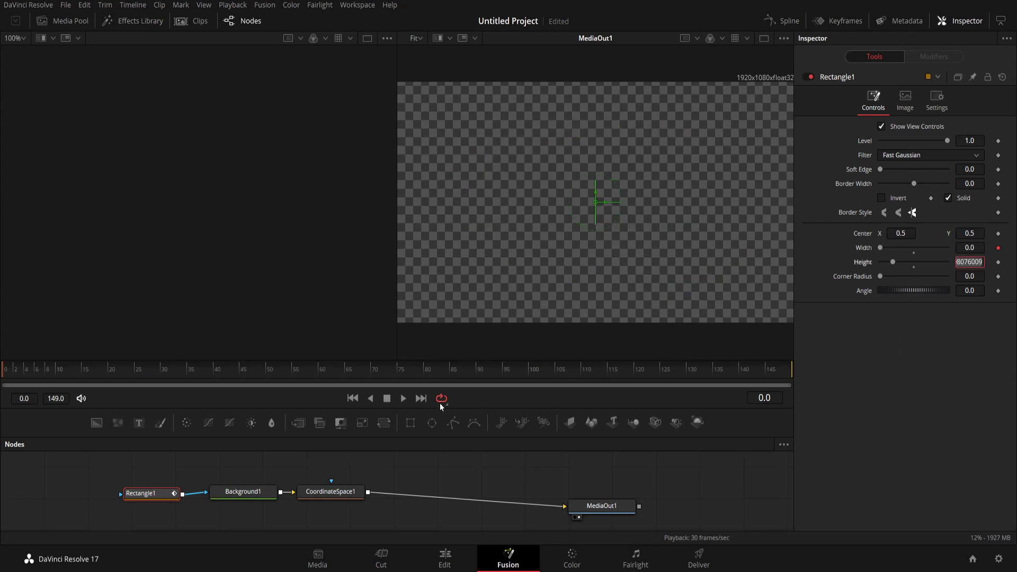
Keyframe the Rectangle1 mask's width at the last frame, 149, with a value of 2
{"action": "left_click", "coordinate": [421, 398]}
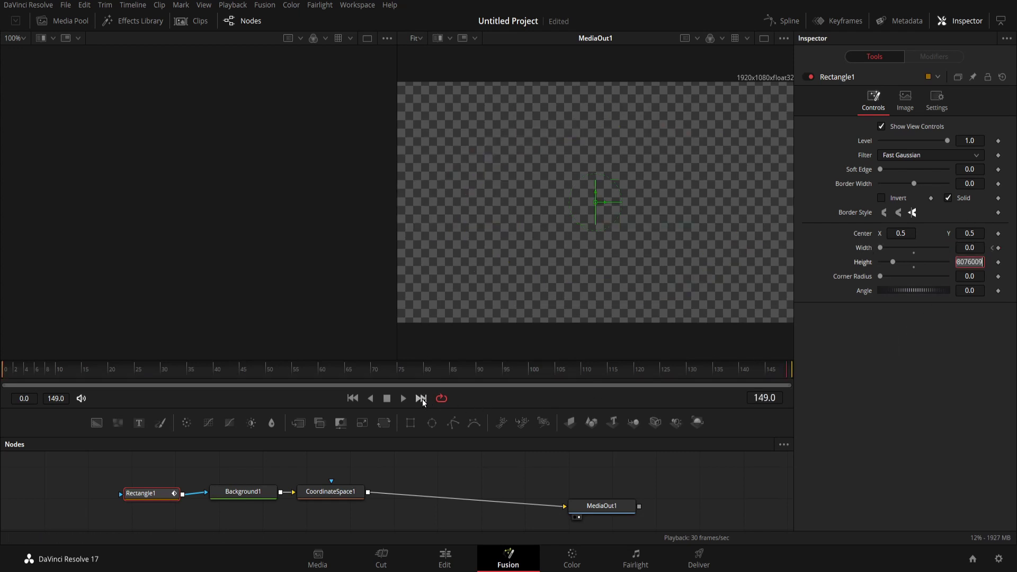
{"action": "left_click", "coordinate": [998, 248]}
{"action": "left_click", "coordinate": [979, 248]}
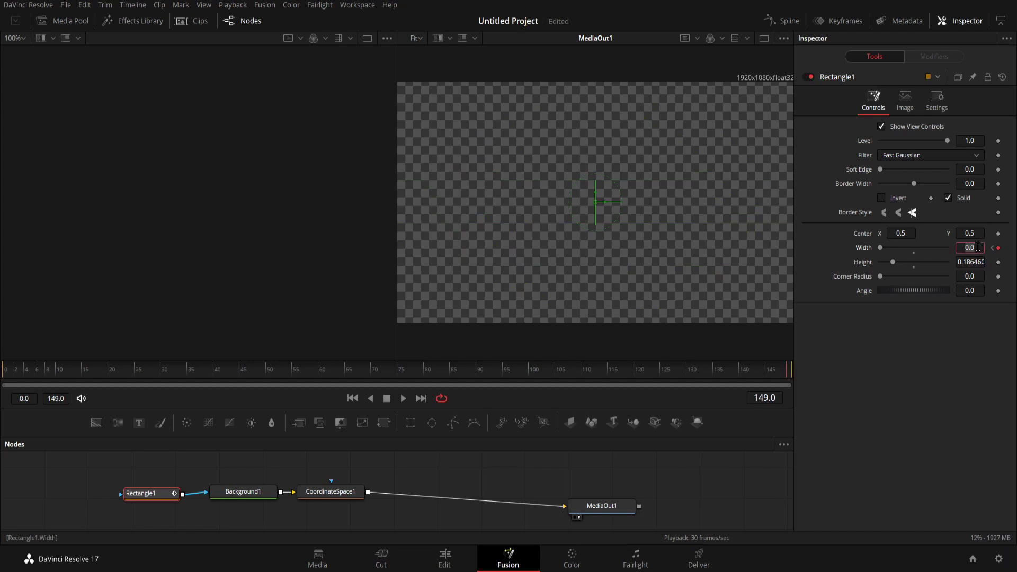
{"action": "type", "text": "2"}
{"action": "key", "text": "Tab"}
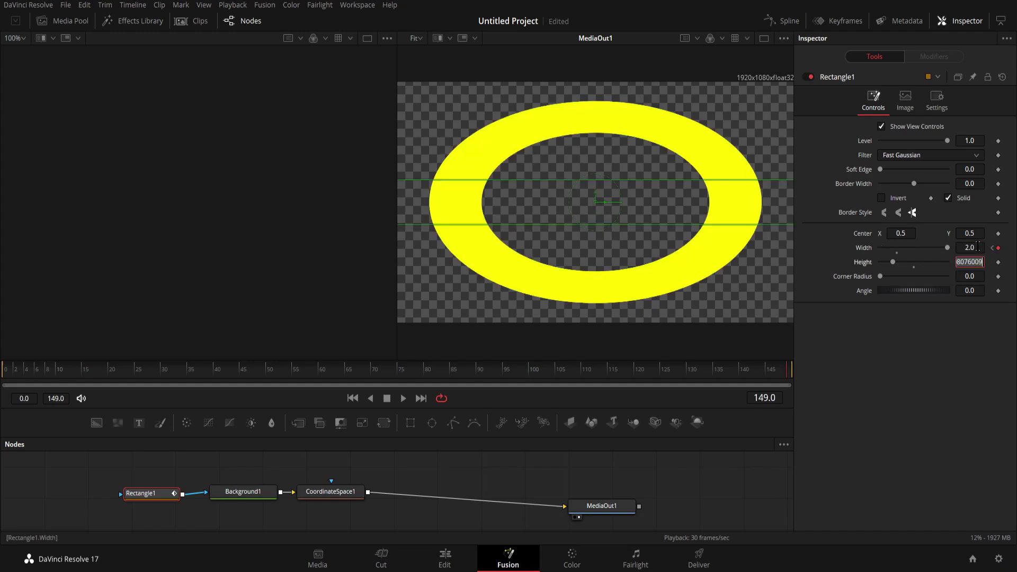
Play the ring animation from the first frame to check it, stopping at frame 36 with the ring partly drawn
{"action": "left_click", "coordinate": [353, 398]}
{"action": "left_click", "coordinate": [404, 398]}
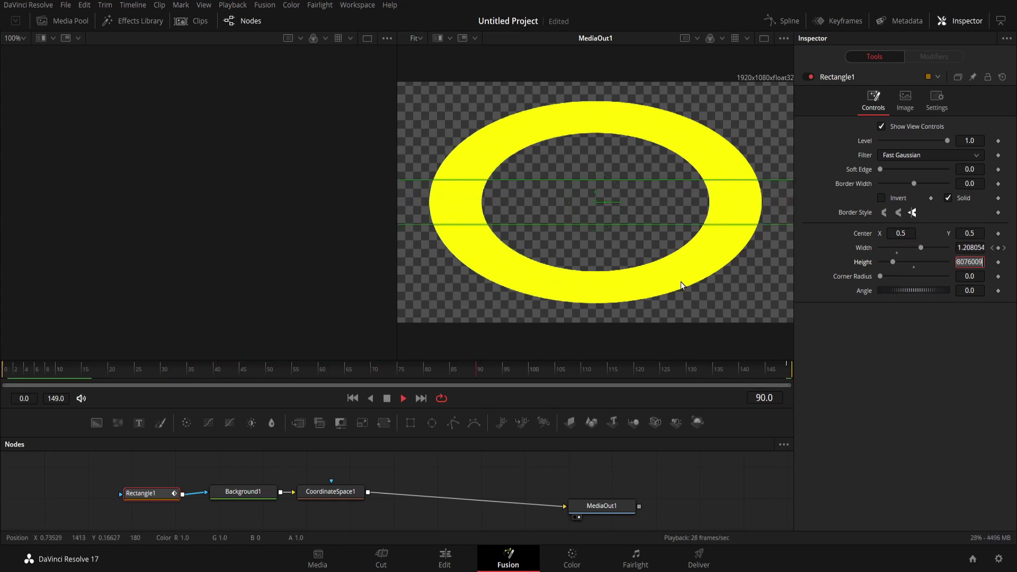
{"action": "left_click", "coordinate": [403, 398]}
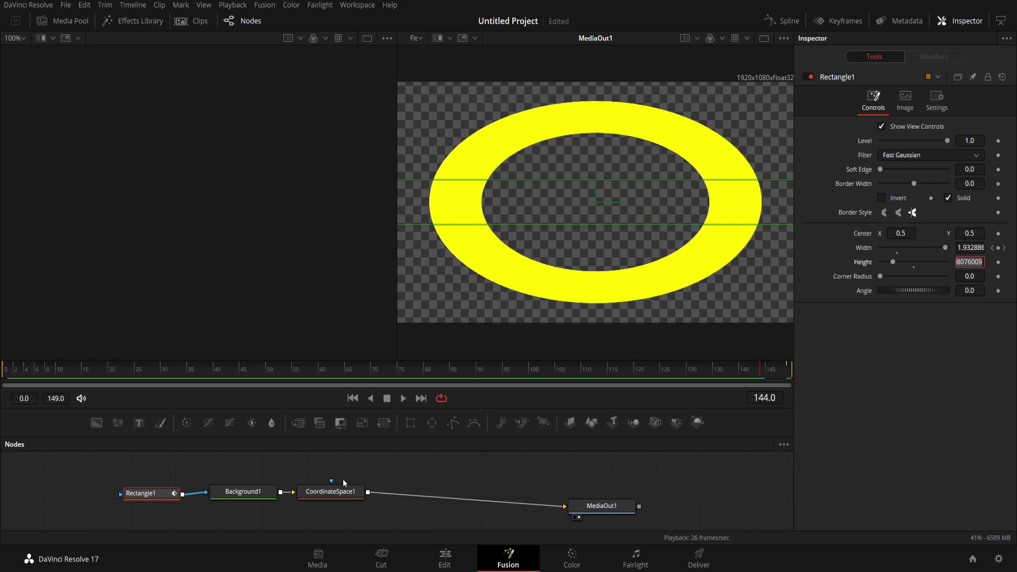
{"action": "left_click", "coordinate": [332, 496]}
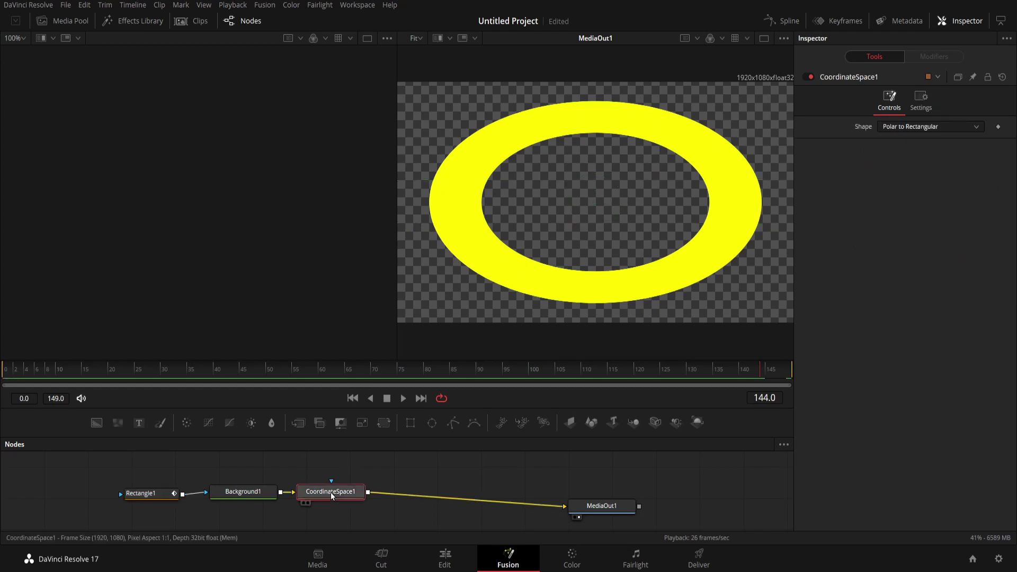
{"action": "left_click", "coordinate": [353, 400]}
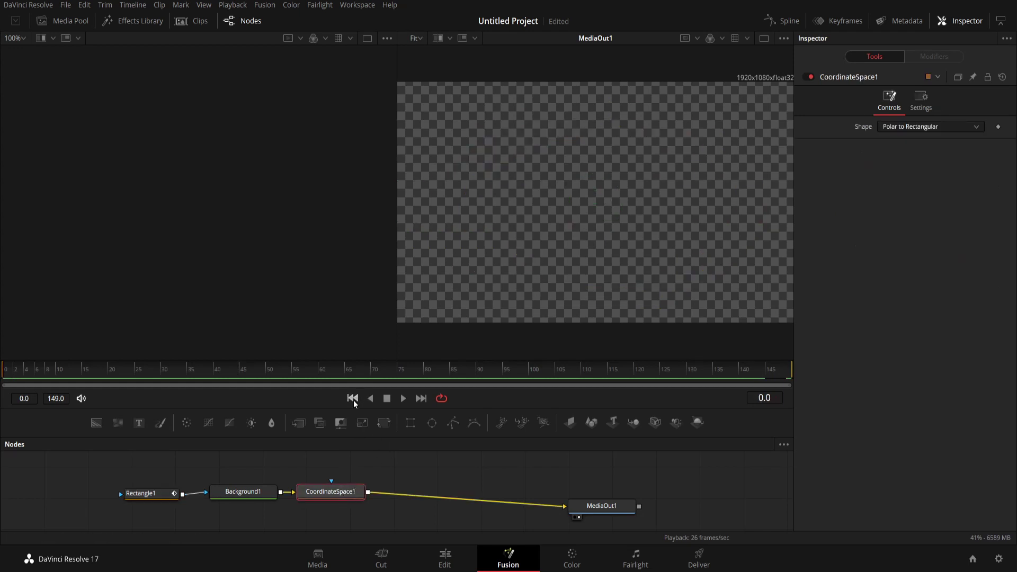
{"action": "left_click", "coordinate": [404, 399]}
{"action": "left_click", "coordinate": [387, 398]}
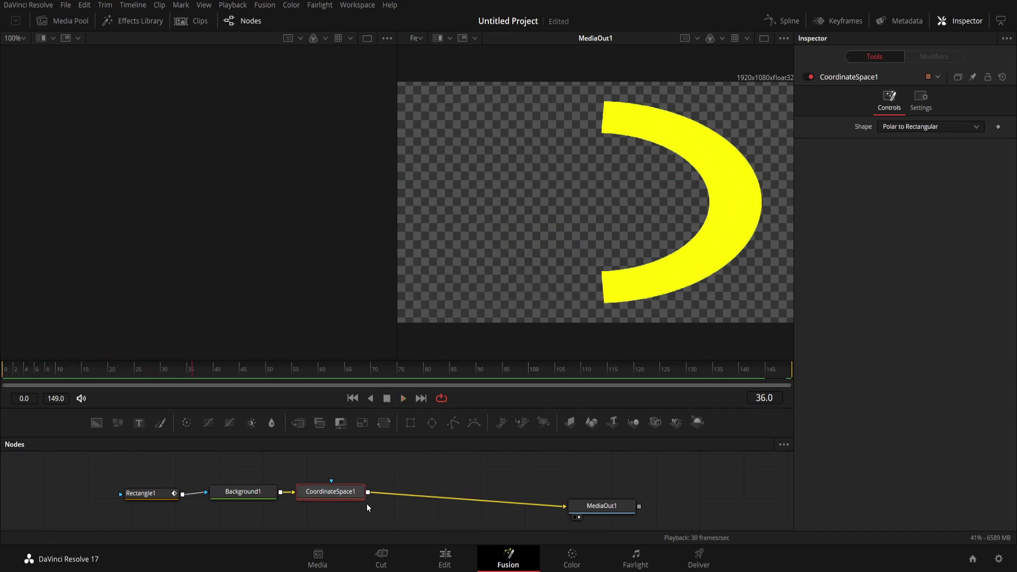
Add a Transform (Xf) node after CoordinateSpace1 by searching the tool list for Transform
{"action": "key", "text": "shift+space"}
{"action": "type", "text": "coor"}
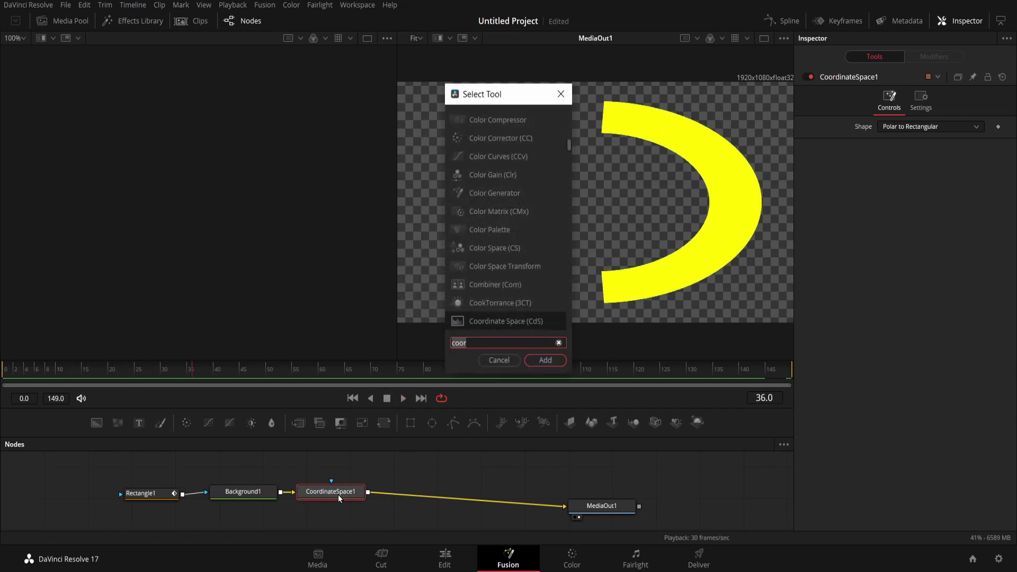
{"action": "key", "text": "BackSpace"}
{"action": "key", "text": "BackSpace"}
{"action": "key", "text": "BackSpace"}
{"action": "key", "text": "BackSpace"}
{"action": "type", "text": "tra"}
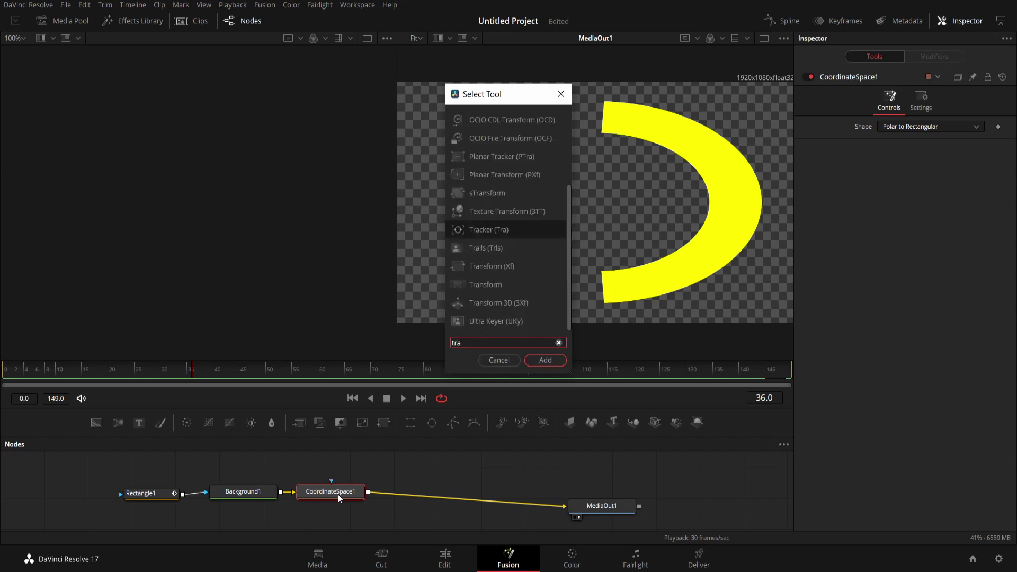
{"action": "key", "text": "BackSpace"}
{"action": "key", "text": "BackSpace"}
{"action": "key", "text": "BackSpace"}
{"action": "type", "text": "xf"}
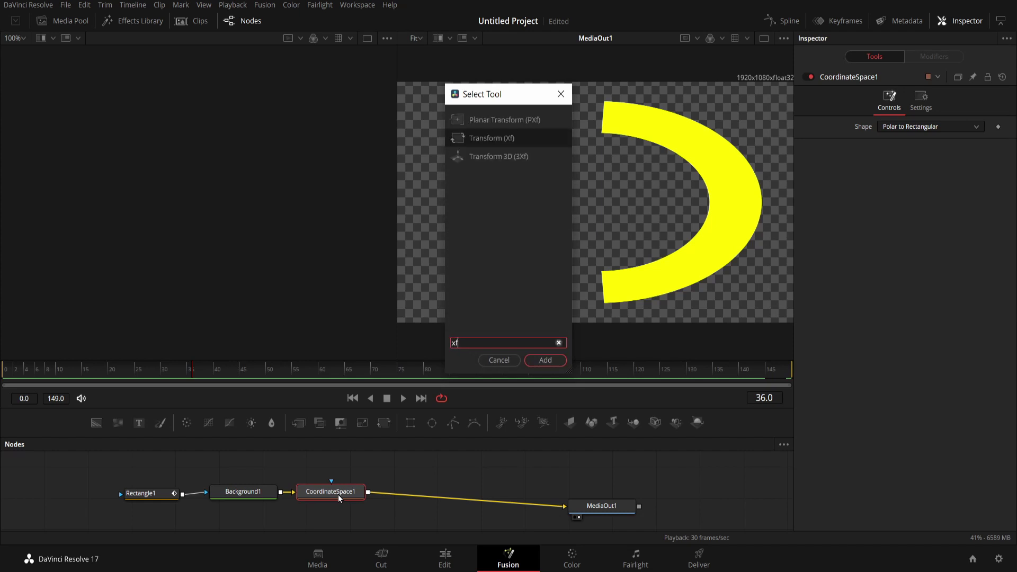
{"action": "key", "text": "BackSpace"}
{"action": "key", "text": "BackSpace"}
{"action": "type", "text": "Transform"}
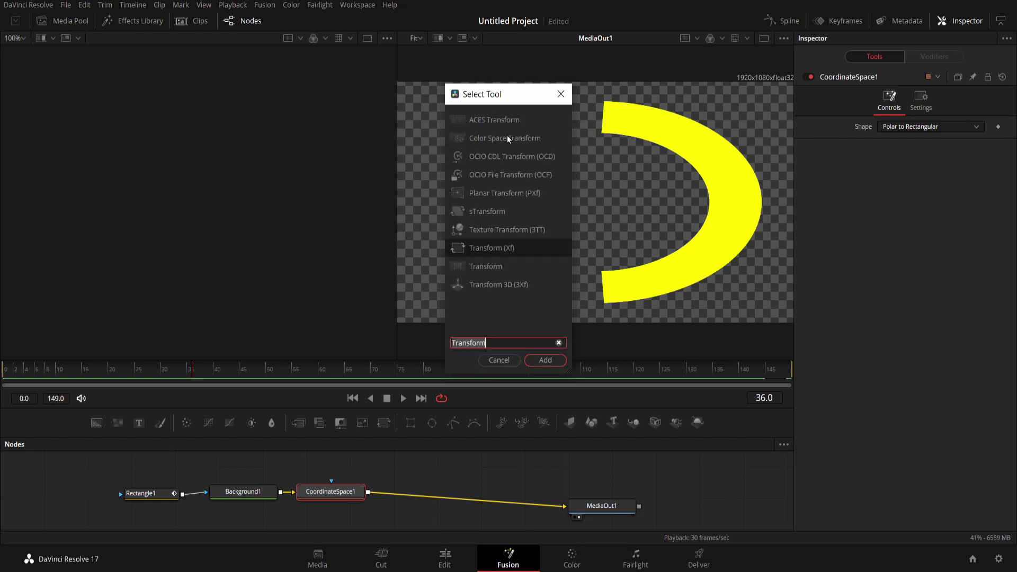
{"action": "left_click", "coordinate": [543, 360]}
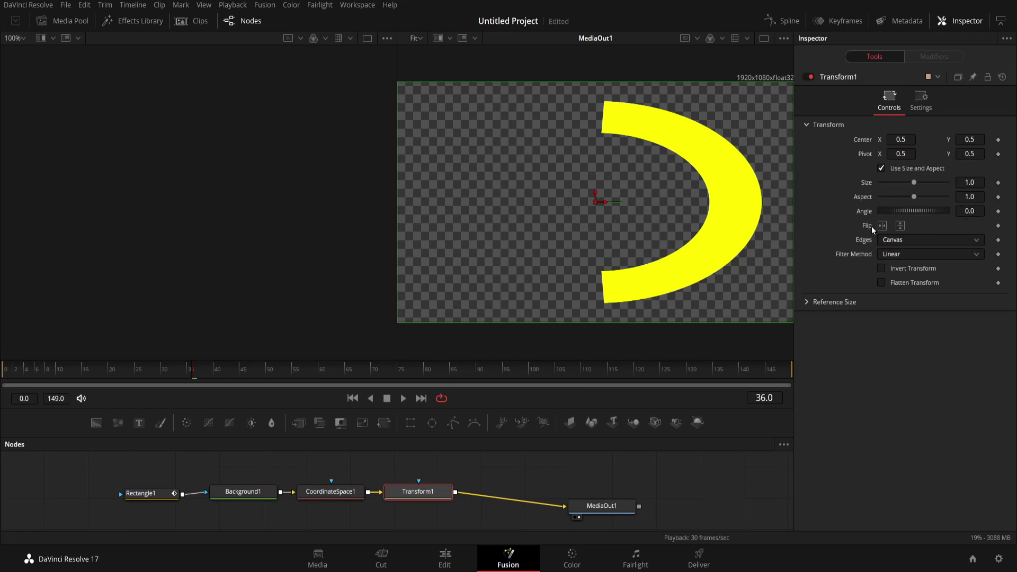
Set Transform1's aspect to 1.7 and its size to 0.67, and save the project
{"action": "left_click", "coordinate": [975, 197]}
{"action": "type", "text": "1.7"}
{"action": "key", "text": "Tab"}
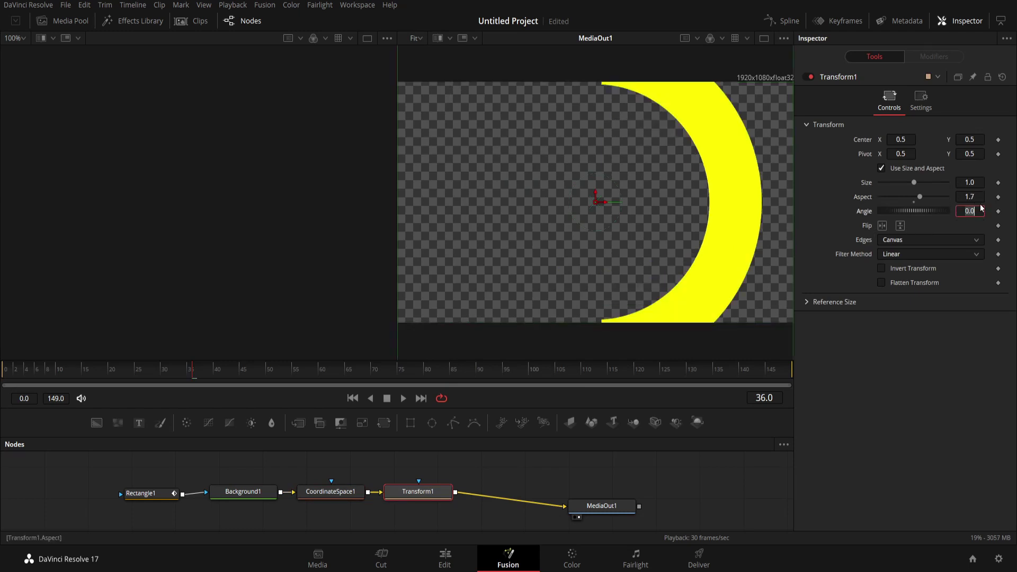
{"action": "left_click_drag", "start_coordinate": [914, 184], "coordinate": [903, 189]}
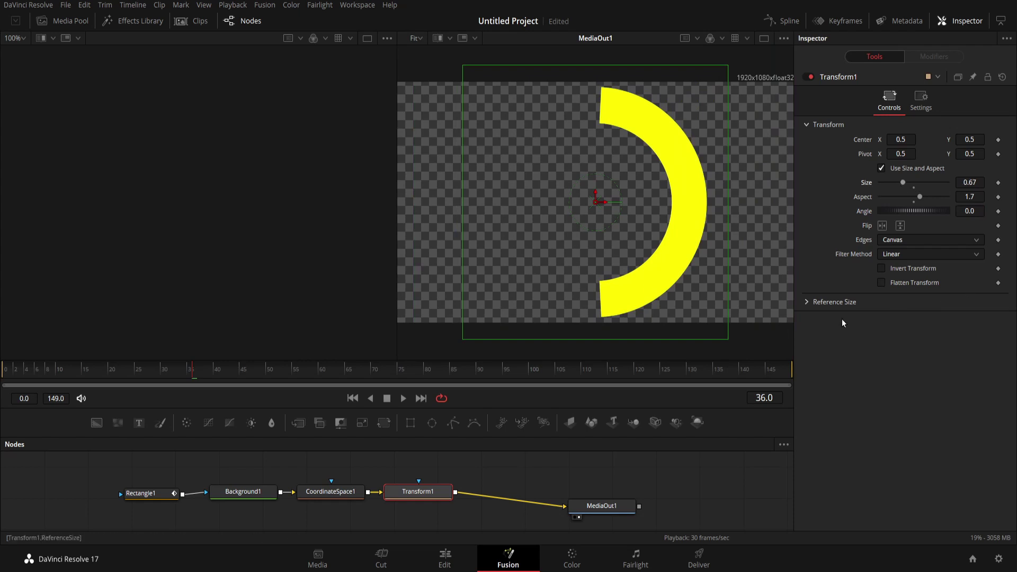
{"action": "key", "text": "ctrl+s"}
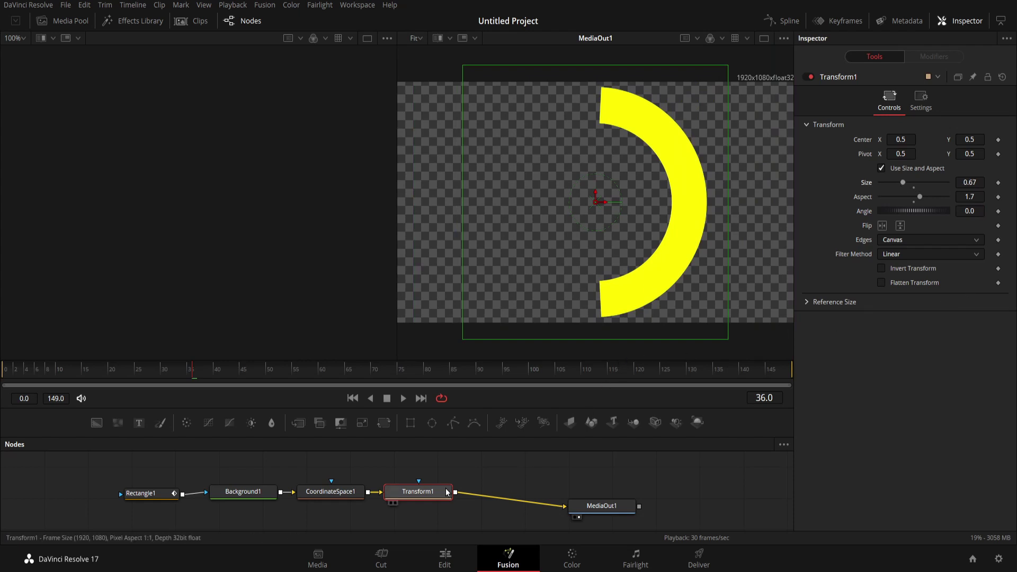
Play the ring animation, restarting from the first frame to check the corrected circle, and stop at frame 33
{"action": "left_click", "coordinate": [404, 399]}
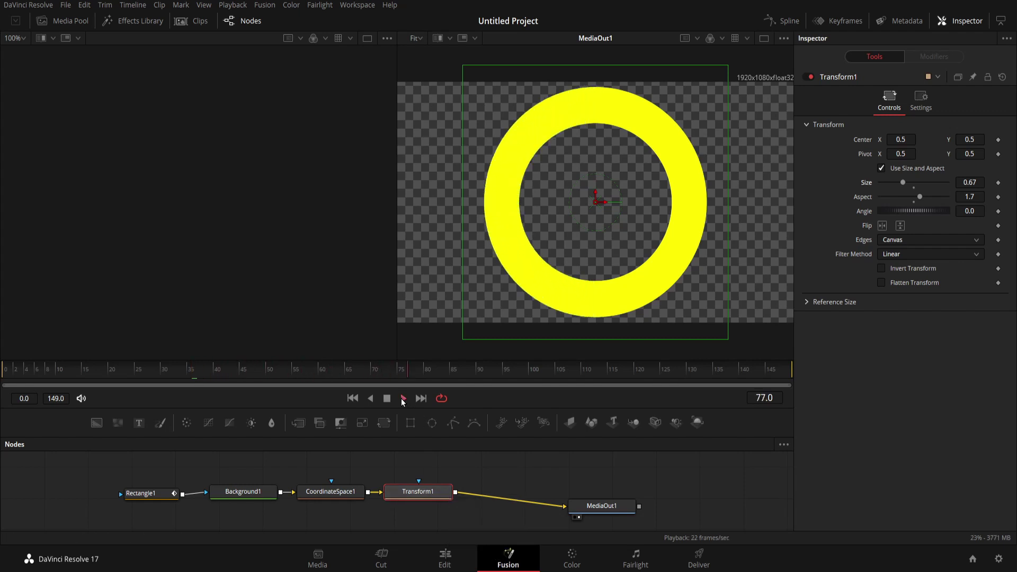
{"action": "left_click", "coordinate": [387, 399]}
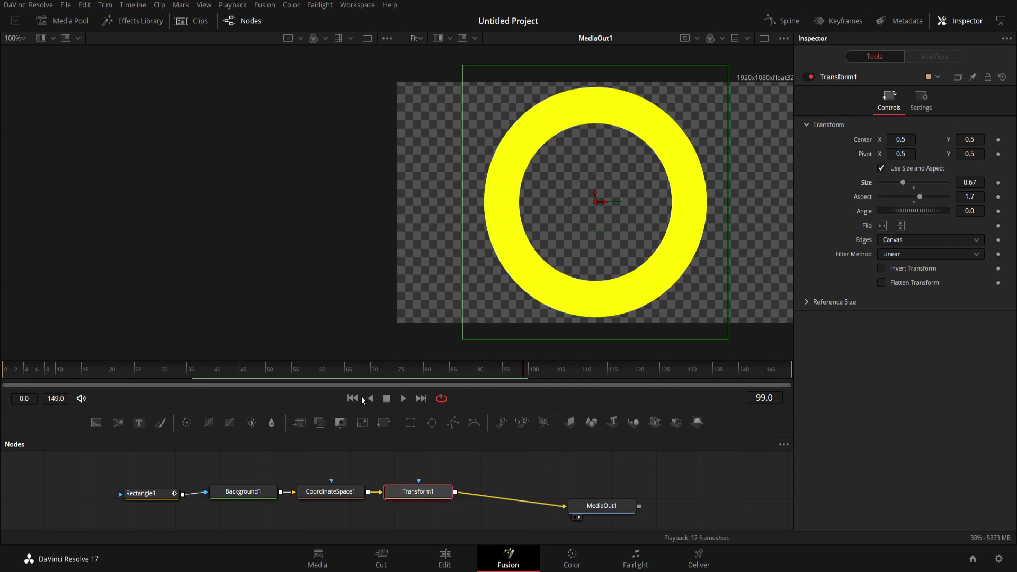
{"action": "left_click", "coordinate": [353, 398]}
{"action": "left_click", "coordinate": [402, 402]}
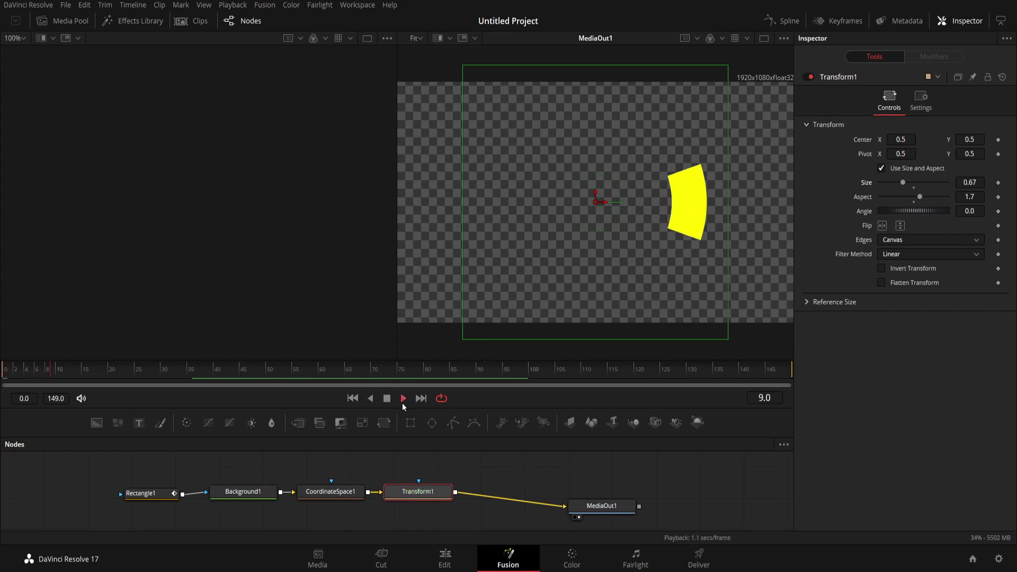
{"action": "left_click", "coordinate": [402, 404]}
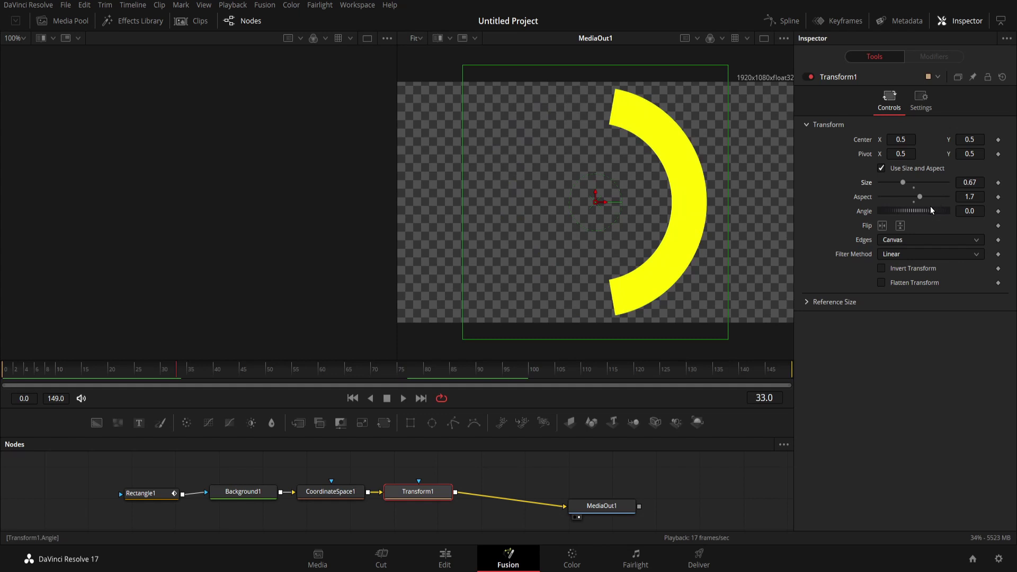
Set Transform1's angle to 90 degrees and play the ring up to frame 52
{"action": "left_click_drag", "start_coordinate": [931, 212], "coordinate": [894, 191]}
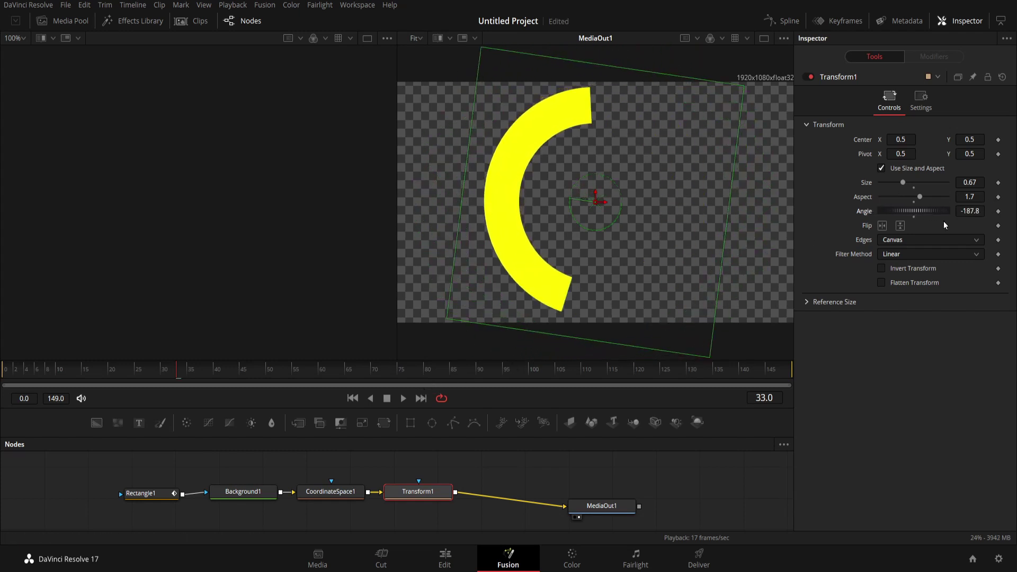
{"action": "left_click", "coordinate": [967, 212]}
{"action": "type", "text": "90"}
{"action": "key", "text": "Tab"}
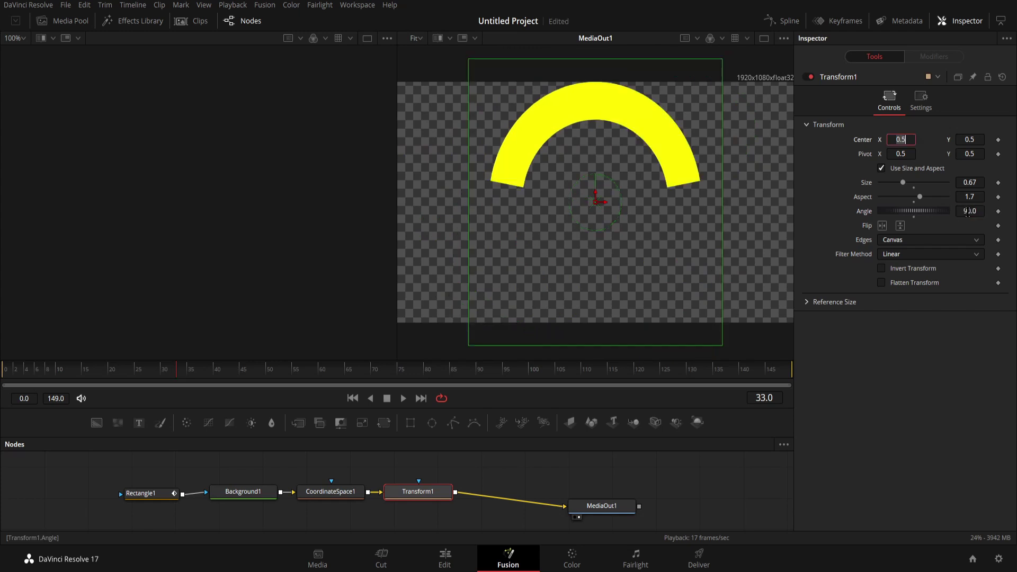
{"action": "left_click", "coordinate": [404, 399]}
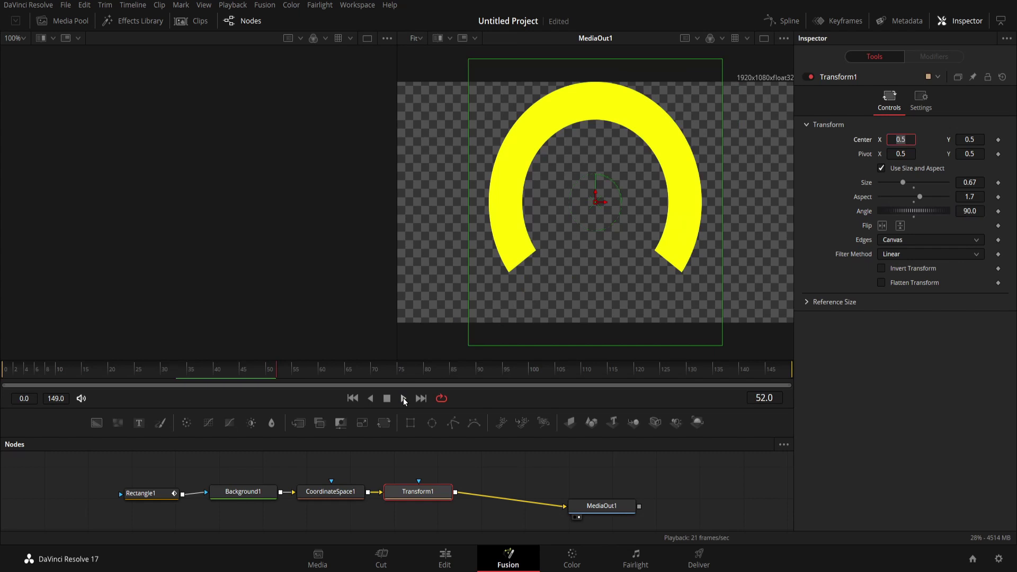
Go to the last frame, review the Rectangle1, Background1 and CoordinateSpace1 nodes, and reduce Transform1's size to 0.63
{"action": "left_click", "coordinate": [141, 493]}
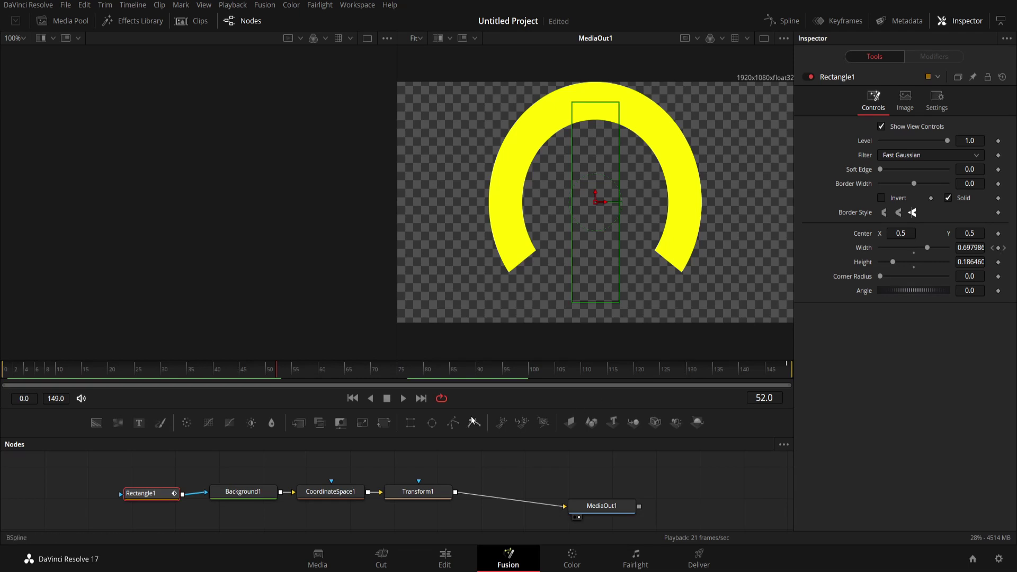
{"action": "left_click", "coordinate": [426, 400]}
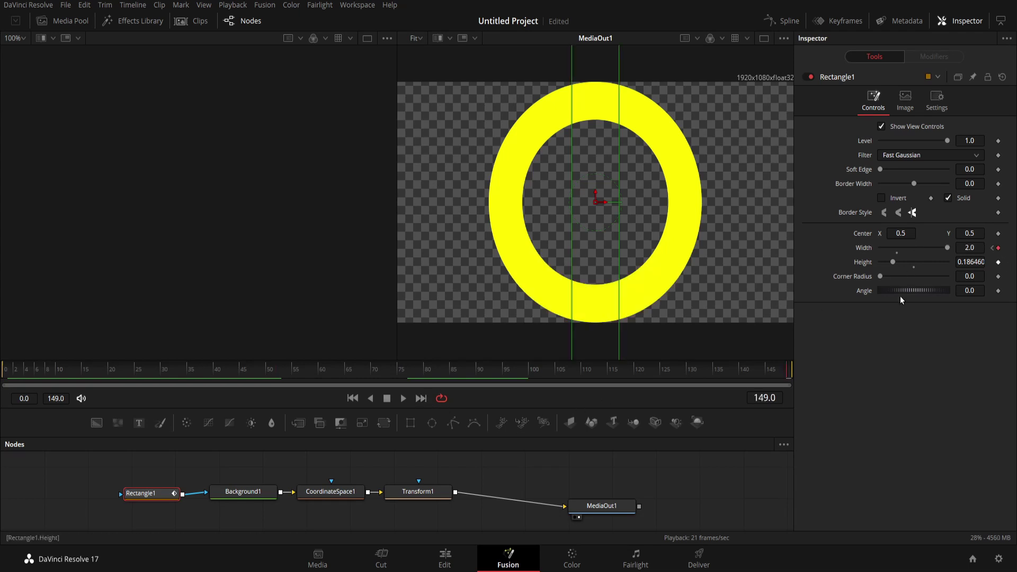
{"action": "left_click", "coordinate": [243, 492]}
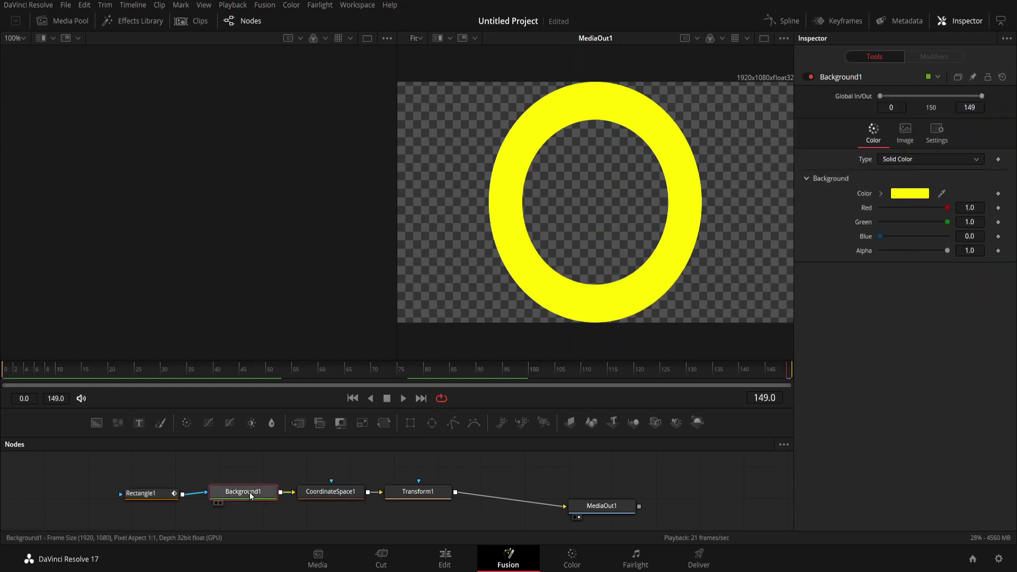
{"action": "left_click", "coordinate": [316, 491]}
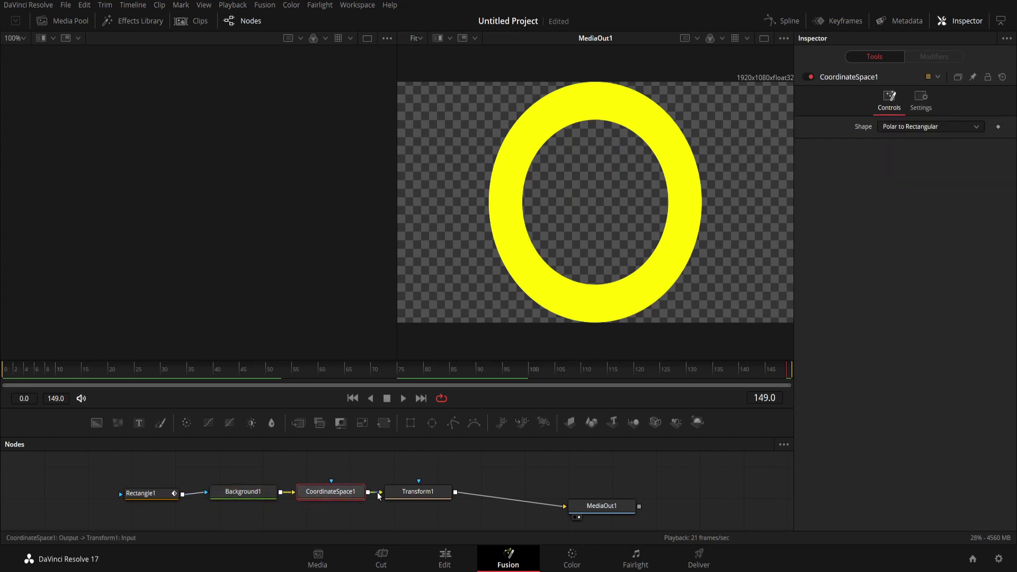
{"action": "left_click", "coordinate": [404, 497]}
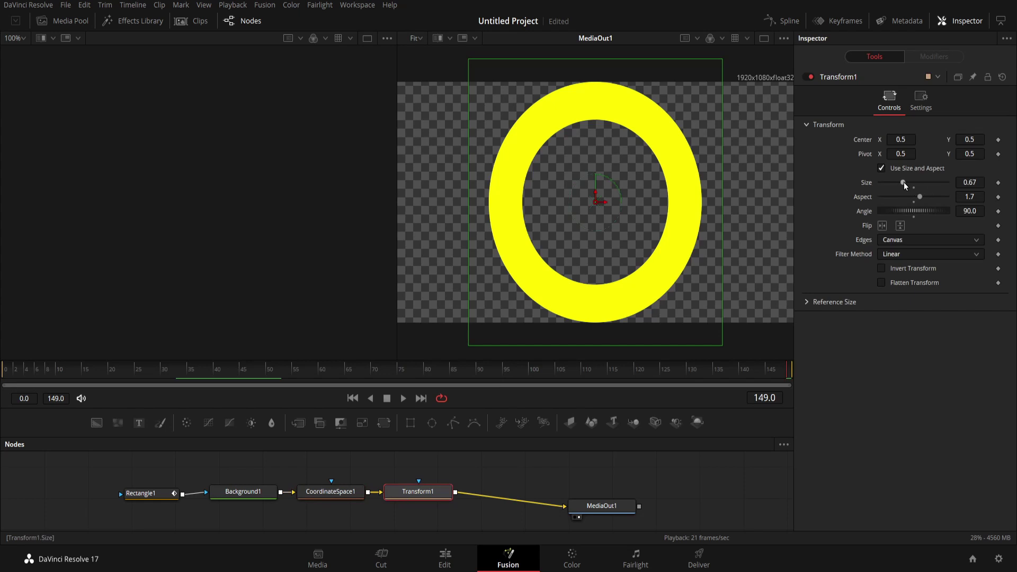
{"action": "left_click_drag", "start_coordinate": [905, 185], "coordinate": [903, 188]}
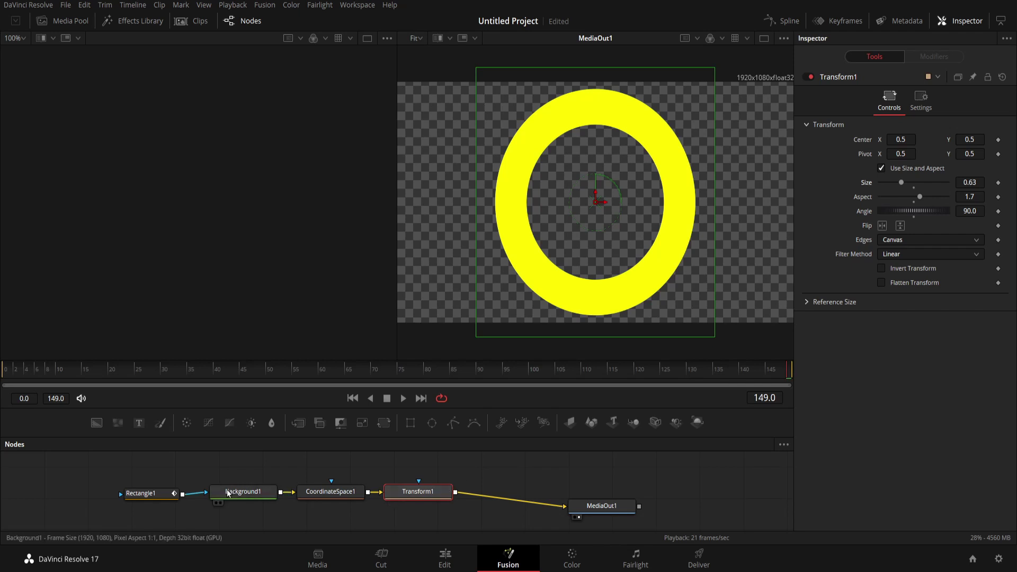
Thin the ring by reducing the Rectangle1 mask's height to about 0.141, and set the mask's center X to 1.0
{"action": "left_click", "coordinate": [145, 496]}
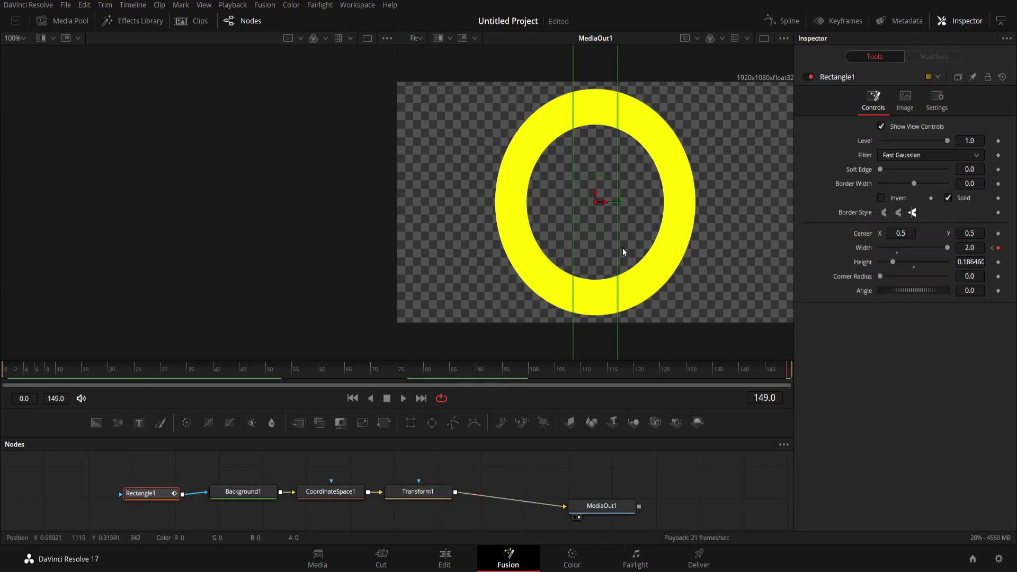
{"action": "left_click_drag", "start_coordinate": [617, 250], "coordinate": [611, 253]}
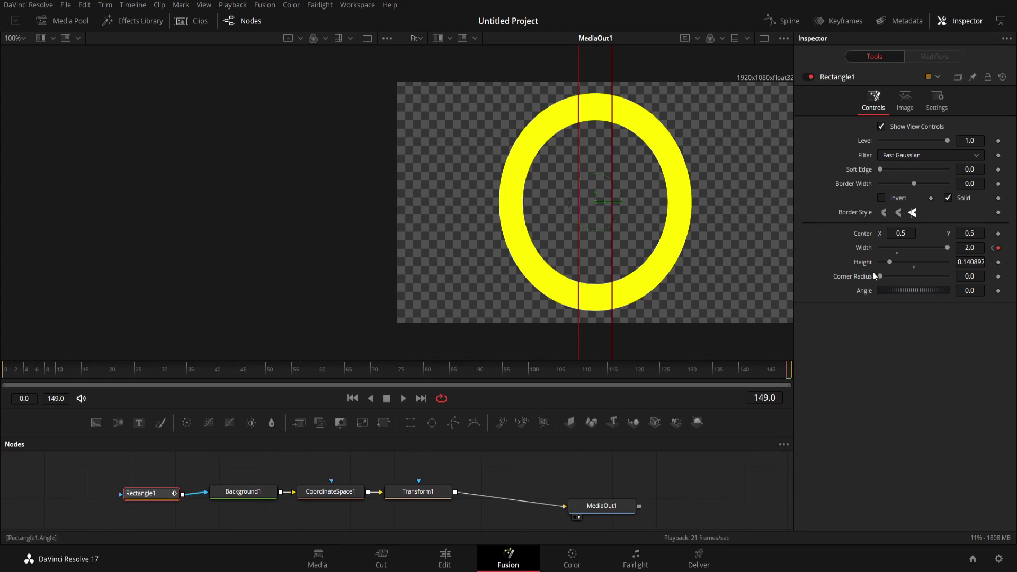
{"action": "left_click", "coordinate": [909, 233]}
{"action": "key", "text": "Tab"}
{"action": "key", "text": "Return"}
Play the animation from the first frame to check the ring's drawing direction, stopping at frame 23
{"action": "left_click", "coordinate": [353, 399]}
{"action": "left_click", "coordinate": [404, 398]}
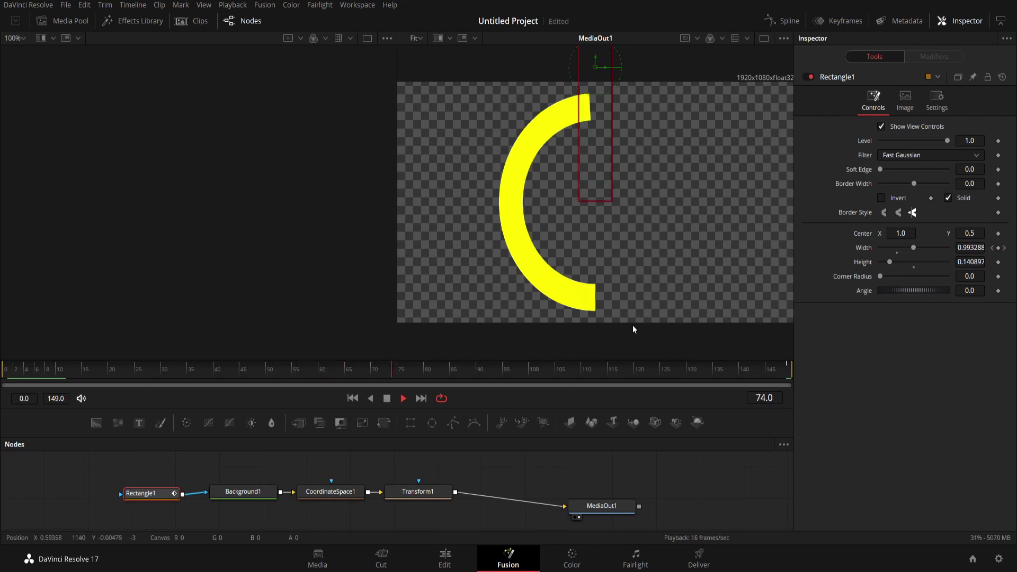
{"action": "left_click", "coordinate": [404, 399]}
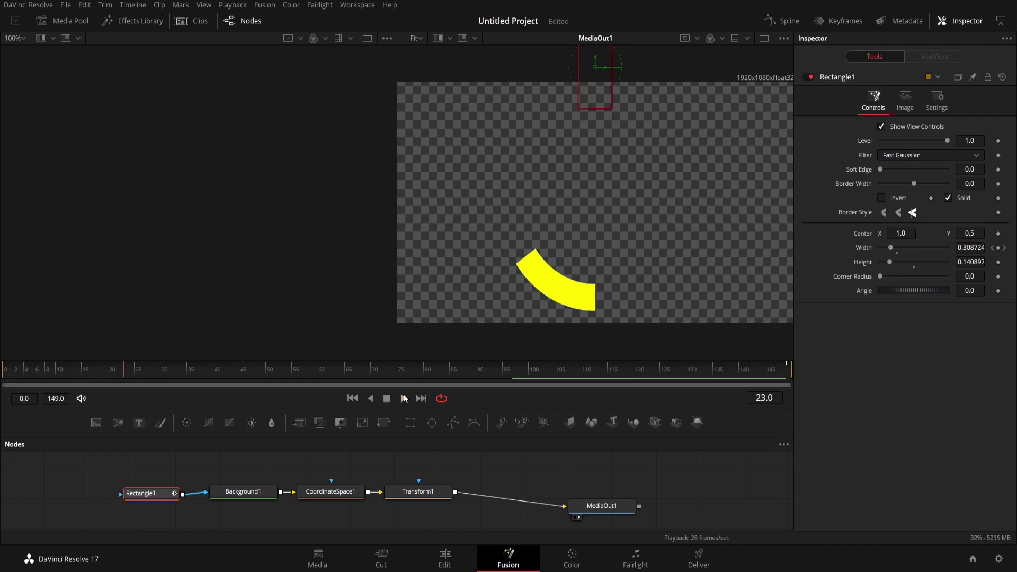
Set Transform1's angle to 270 degrees so the ring starts drawing from its top
{"action": "left_click", "coordinate": [436, 492]}
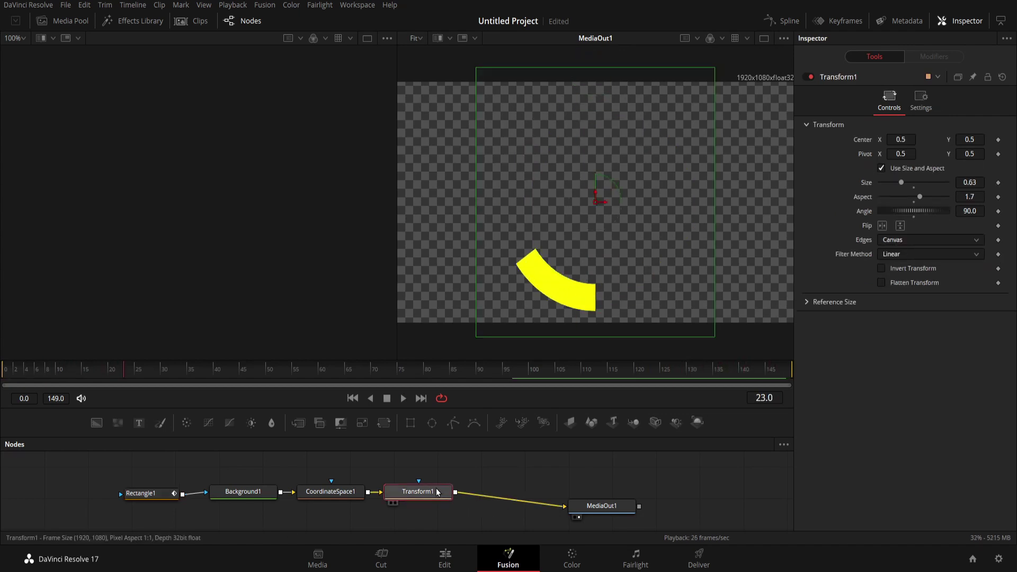
{"action": "left_click", "coordinate": [969, 210]}
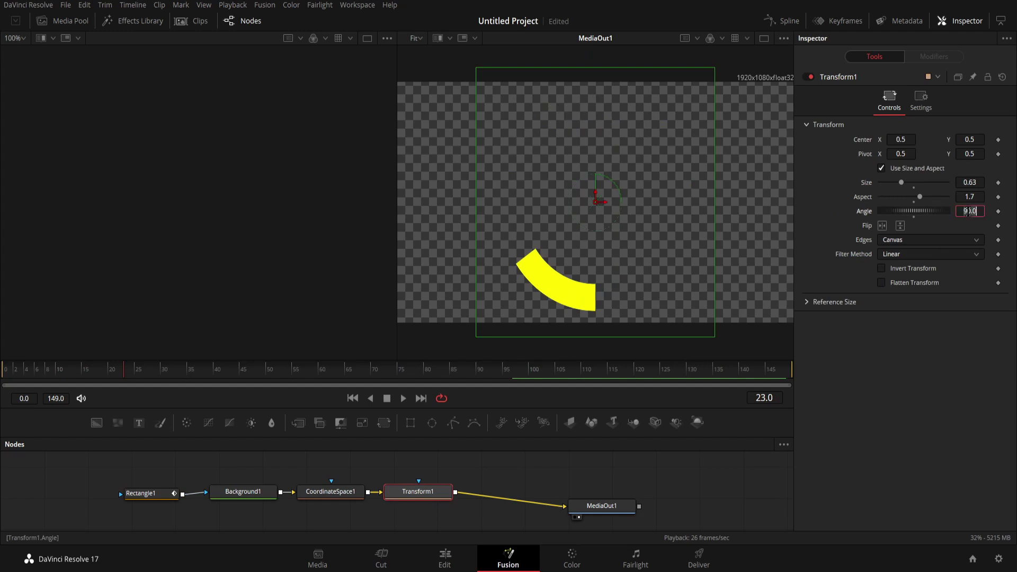
{"action": "type", "text": "17"}
{"action": "key", "text": "Tab"}
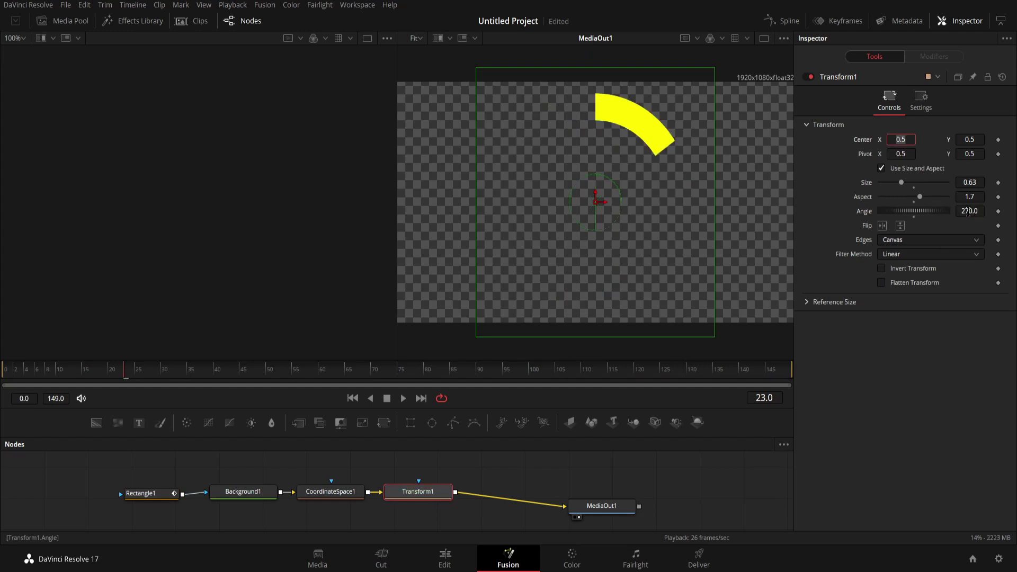
Play the rotated ring animation from the first frame and stop at frame 10
{"action": "left_click", "coordinate": [352, 398]}
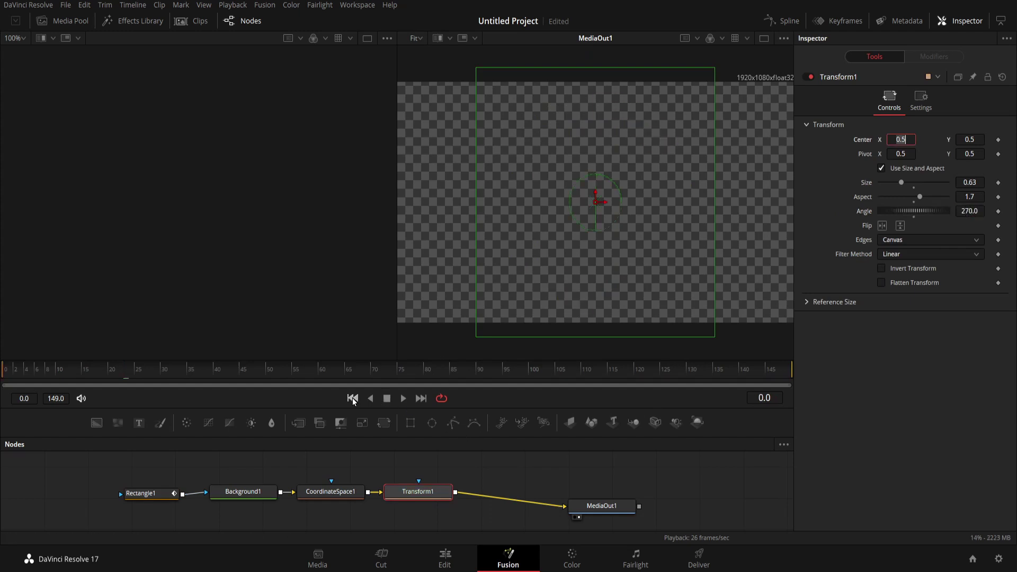
{"action": "left_click", "coordinate": [403, 399]}
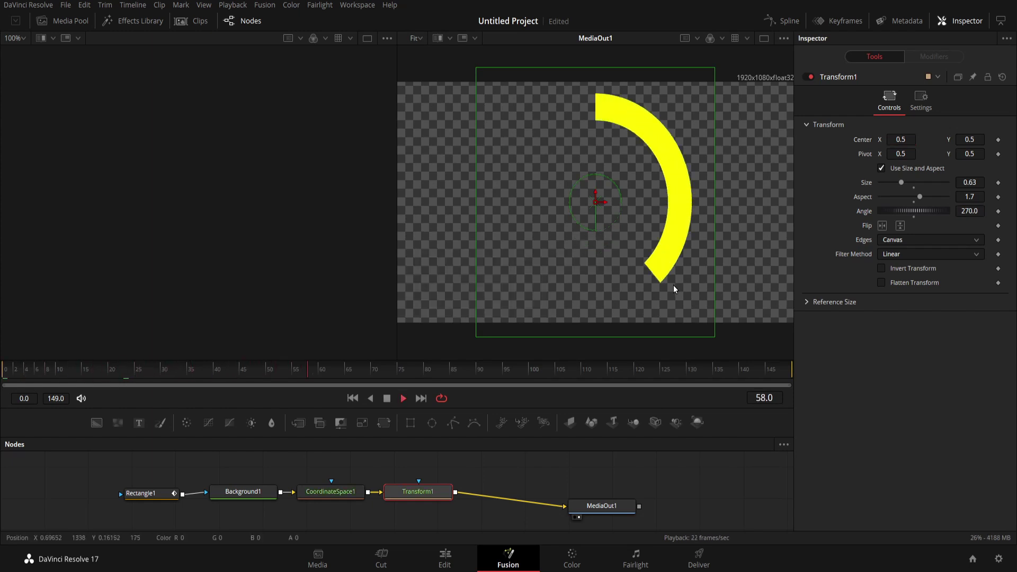
{"action": "left_click", "coordinate": [403, 398]}
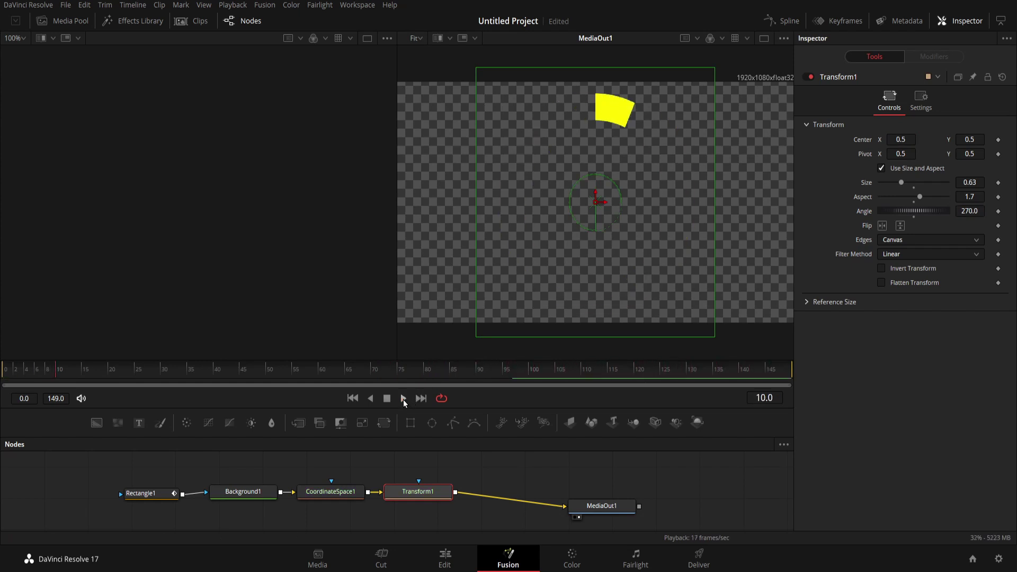
Choose the YouTube 1080p render preset on the Deliver page
{"action": "left_click", "coordinate": [699, 559]}
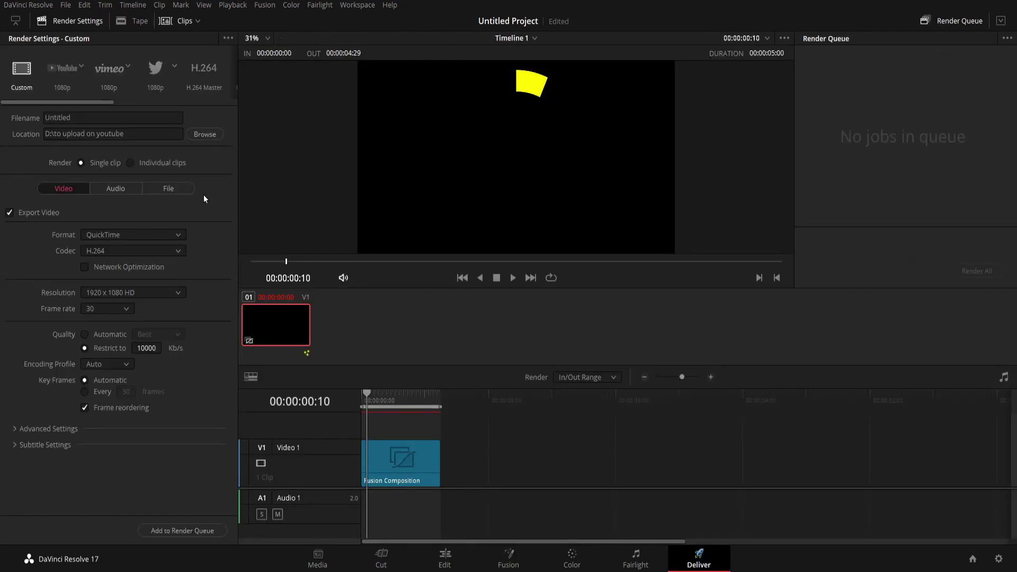
{"action": "left_click", "coordinate": [64, 75]}
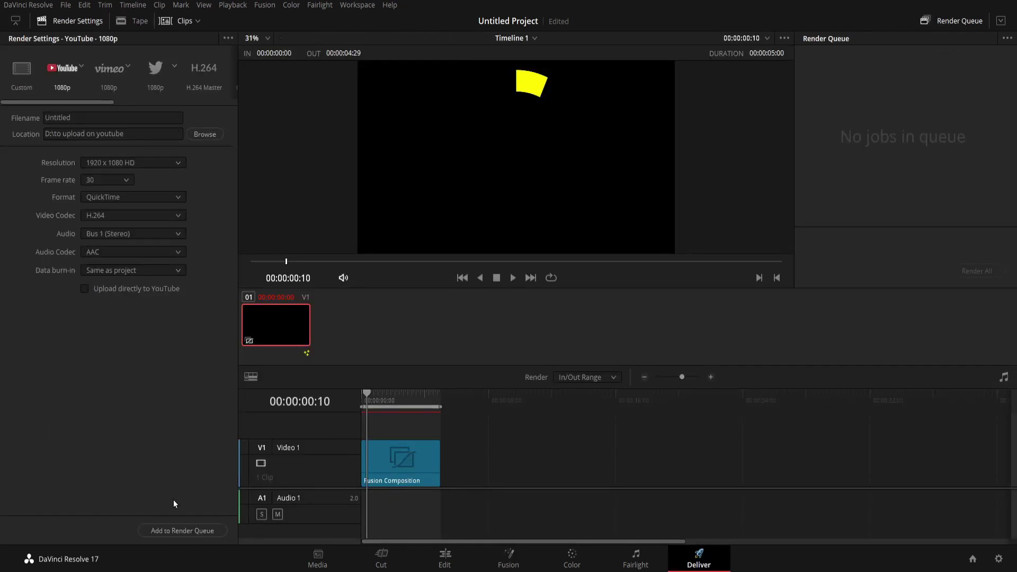
Return to the Fusion page and align the Transform1 node in line with CoordinateSpace1
{"action": "left_click", "coordinate": [508, 559]}
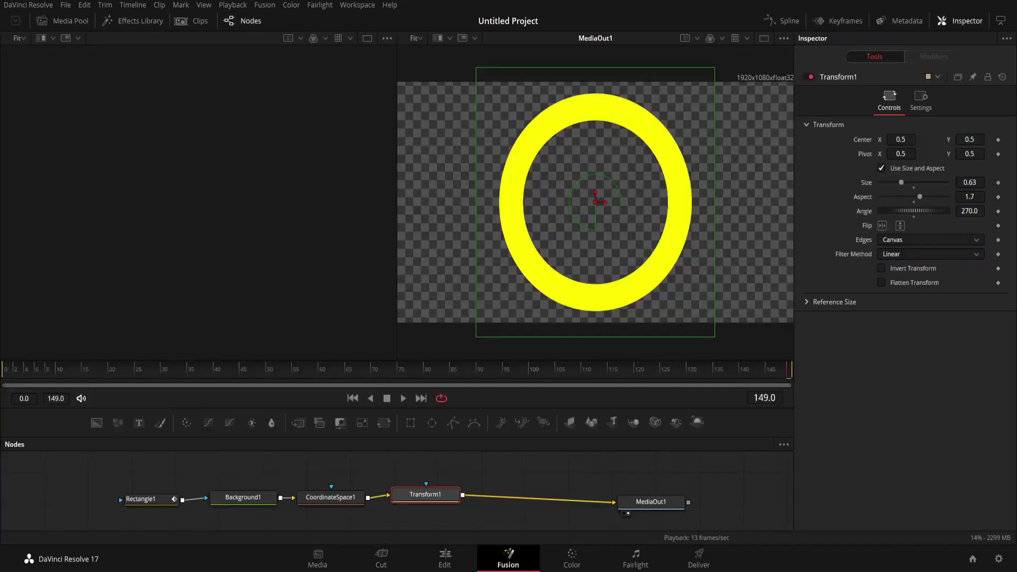
{"action": "left_click_drag", "start_coordinate": [445, 496], "coordinate": [448, 498]}
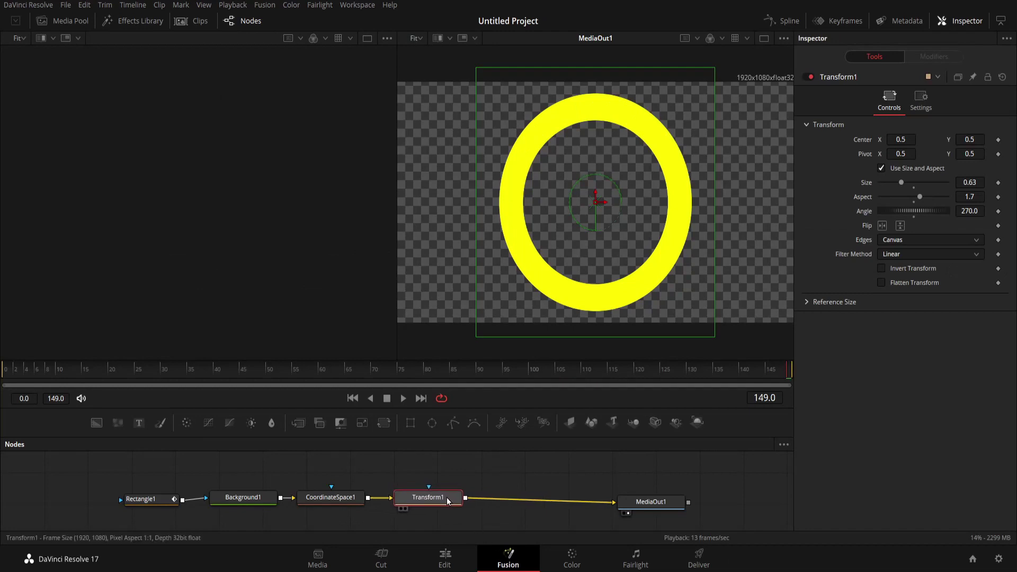
Add a Text+ node merged between Transform1 and MediaOut1, spacing the nodes apart, and select the text node
{"action": "left_click_drag", "start_coordinate": [663, 505], "coordinate": [702, 509]}
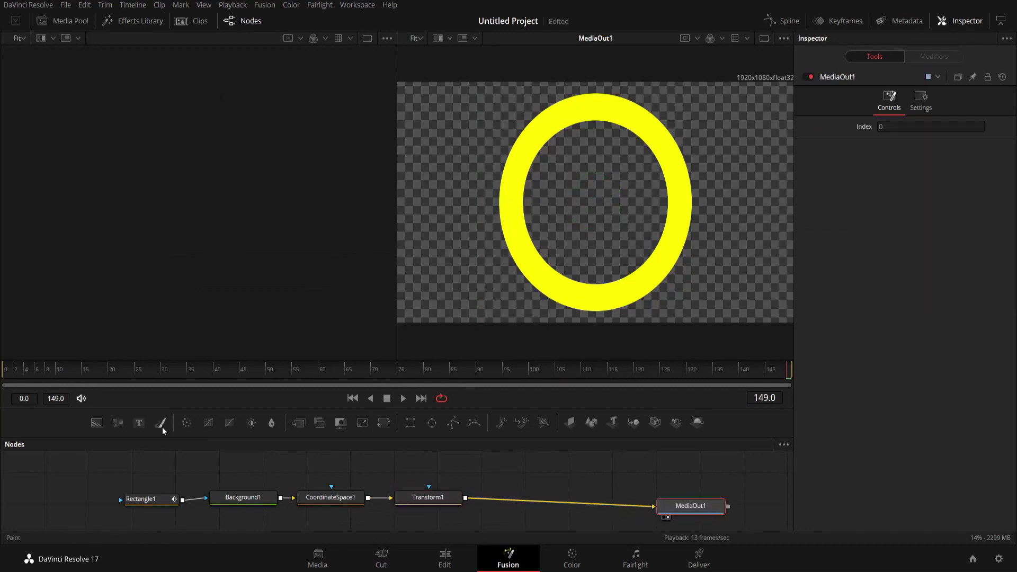
{"action": "left_click_drag", "start_coordinate": [138, 423], "coordinate": [464, 509]}
{"action": "left_click_drag", "start_coordinate": [577, 504], "coordinate": [526, 513]}
{"action": "left_click", "coordinate": [556, 481]}
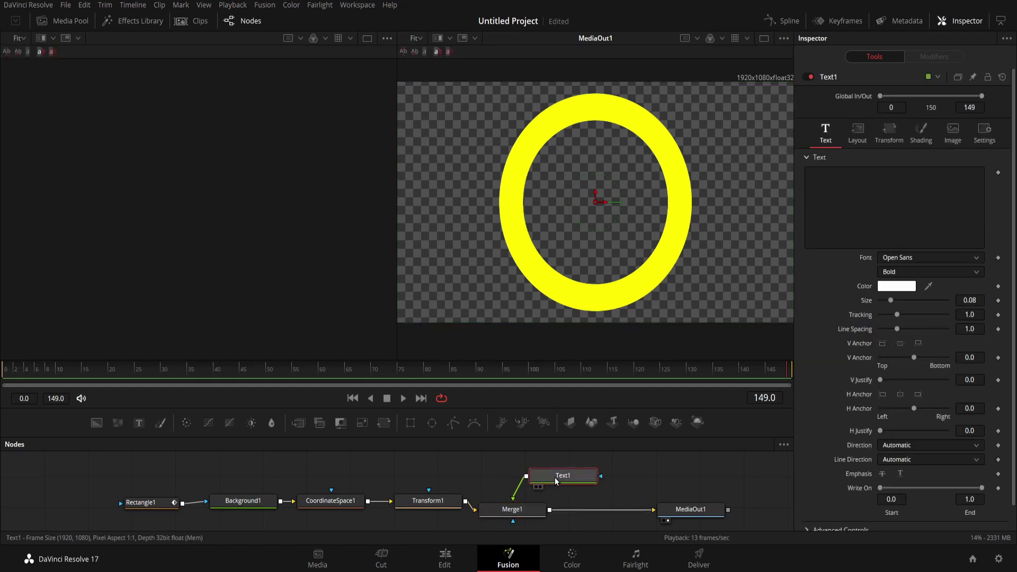
Drive Text1's text with the expression math.floor(Rectangle1.Width*50).." %"
{"action": "right_click", "coordinate": [842, 223]}
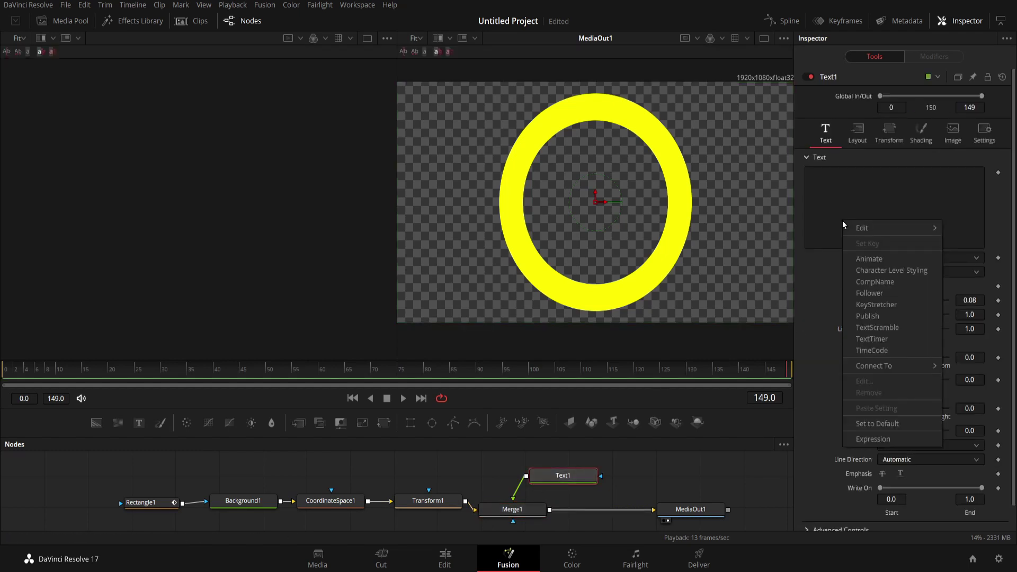
{"action": "left_click", "coordinate": [897, 442]}
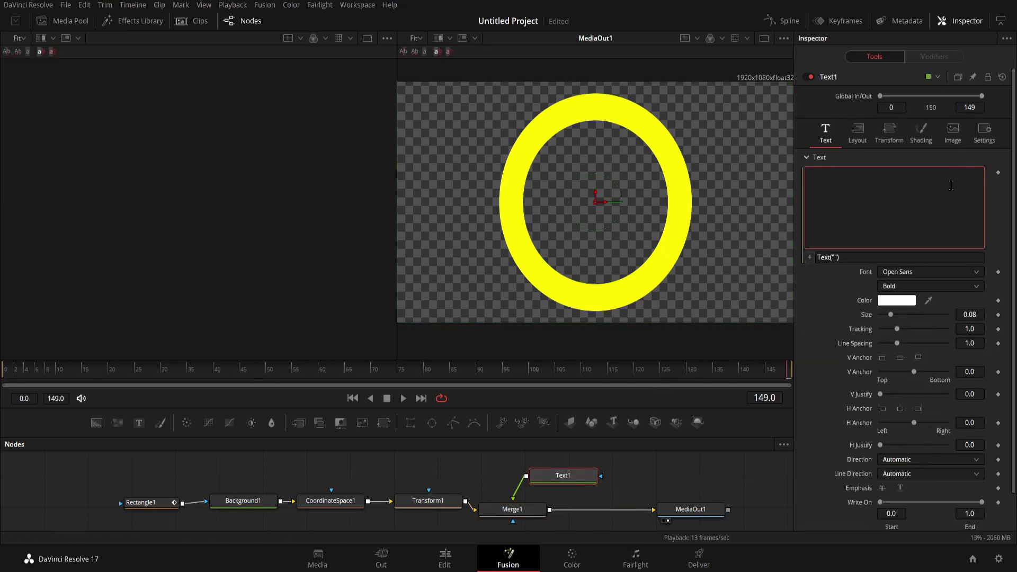
{"action": "left_click", "coordinate": [863, 257]}
{"action": "key", "text": "ctrl+a"}
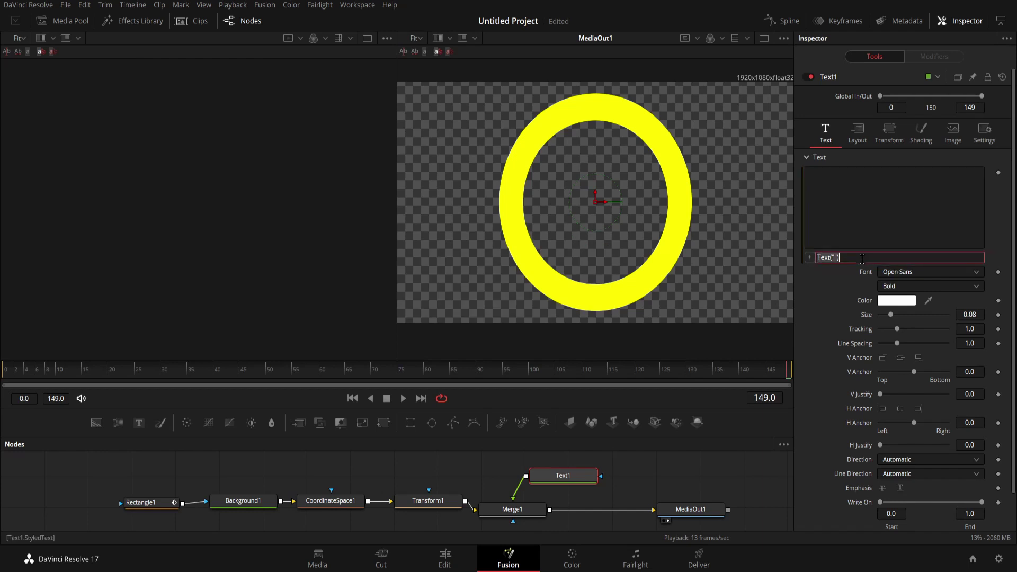
{"action": "key", "text": "BackSpace"}
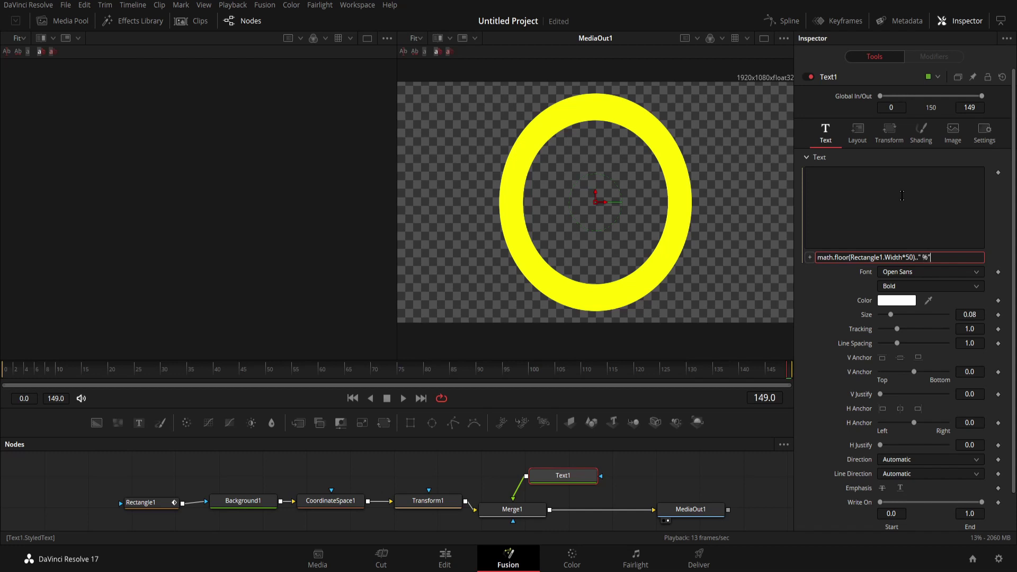
{"action": "key", "text": "Return"}
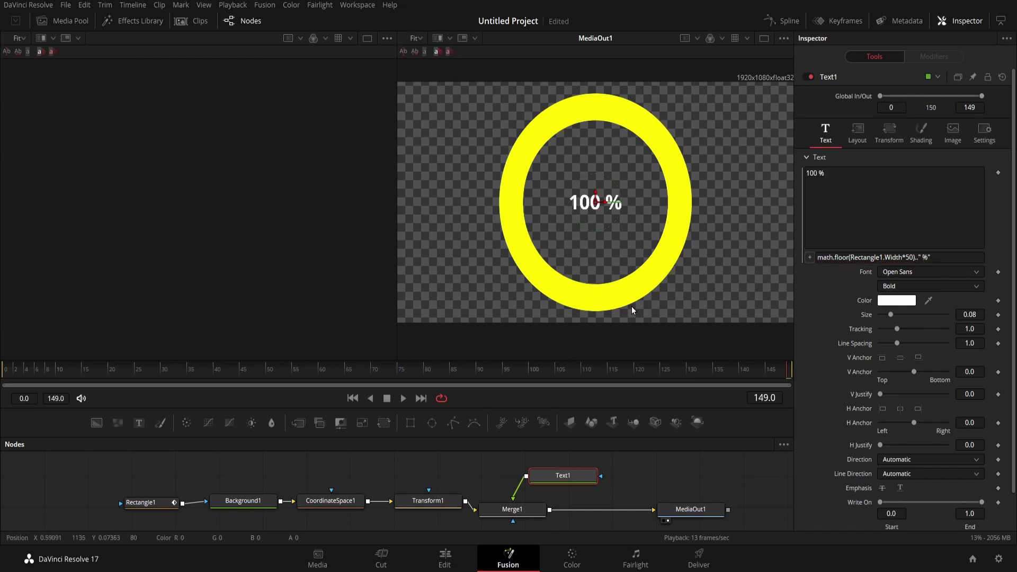
Style the percentage text with the Niagara Engraved font, size 0.2323 and tracking 1.102
{"action": "left_click", "coordinate": [948, 274]}
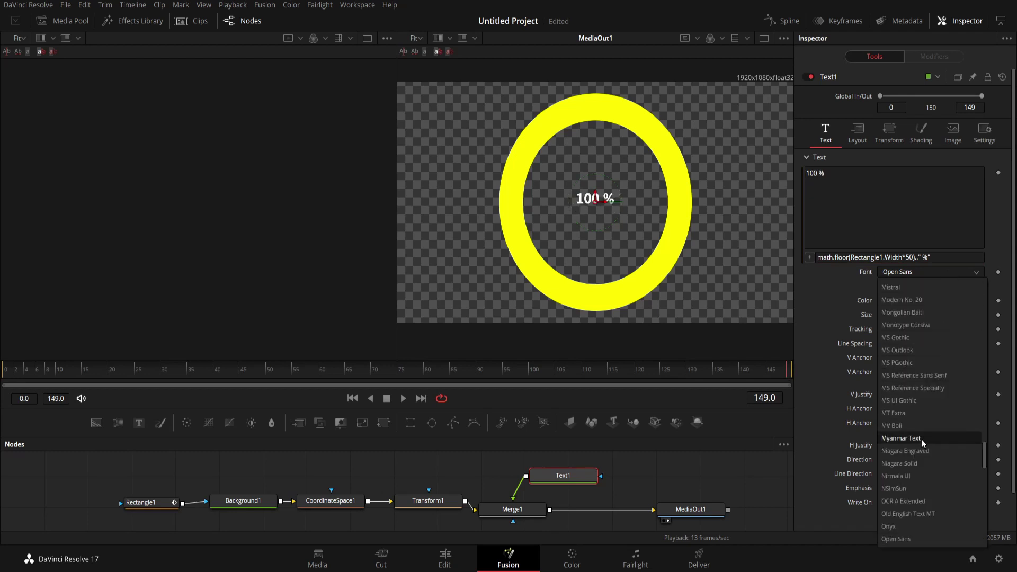
{"action": "left_click", "coordinate": [919, 452]}
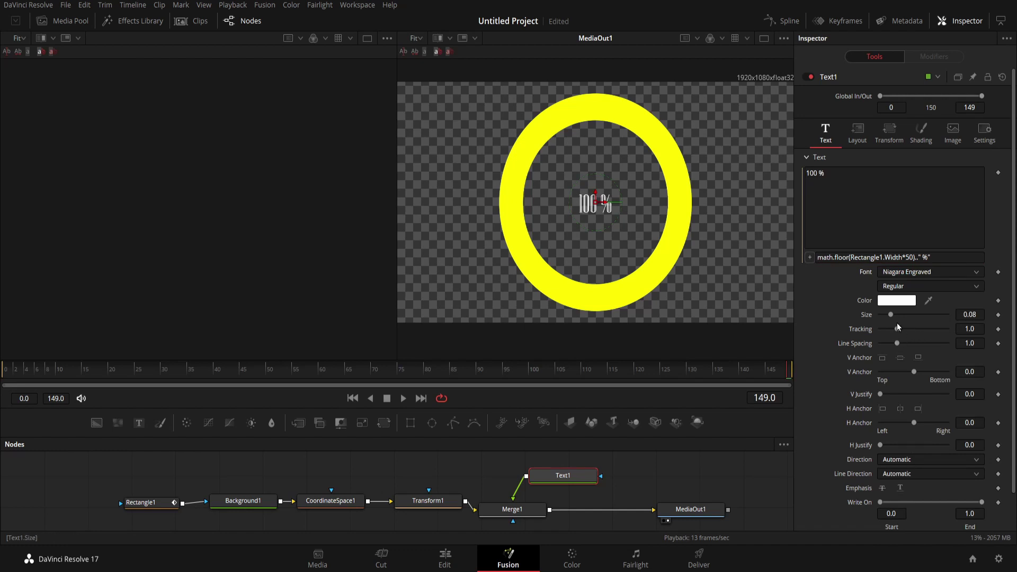
{"action": "mouse_move", "coordinate": [898, 332]}
{"action": "left_mouse_down"}
{"action": "mouse_move", "coordinate": [899, 315]}
{"action": "mouse_move", "coordinate": [914, 323]}
{"action": "left_mouse_up"}
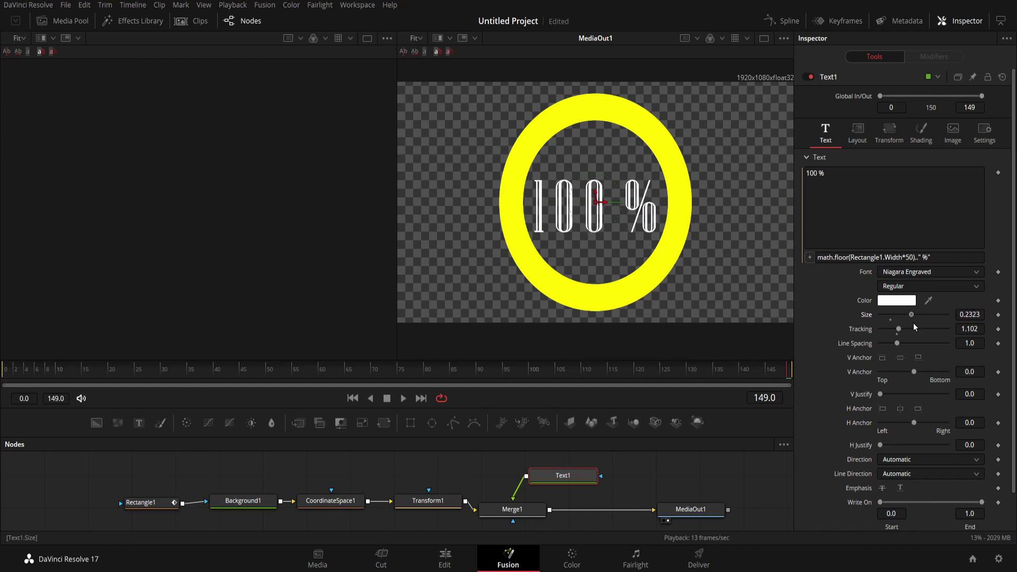
Play the ring and percentage counter from the first frame, stop playback and go to the last frame
{"action": "left_click", "coordinate": [353, 399]}
{"action": "left_click", "coordinate": [404, 398]}
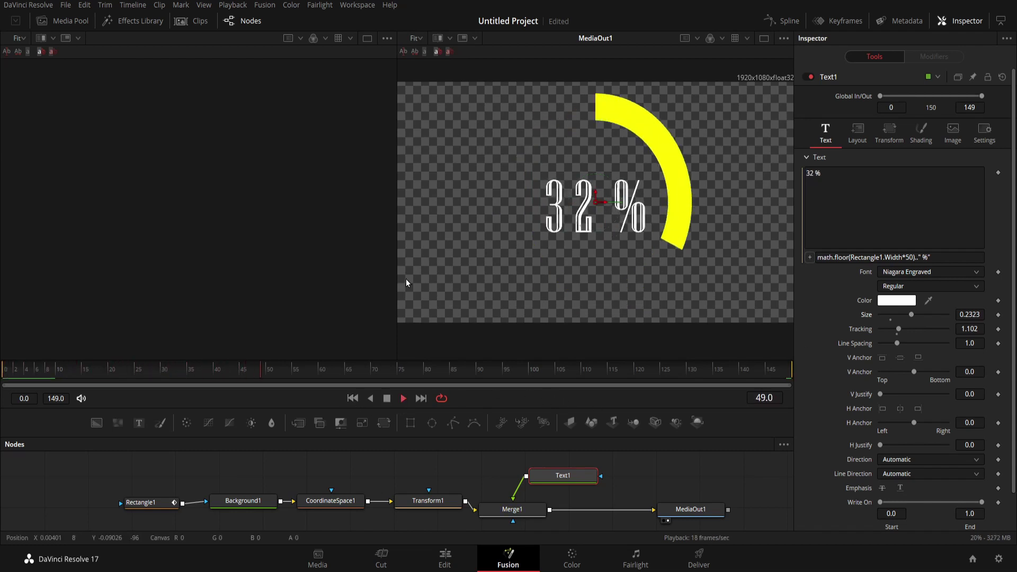
{"action": "left_click", "coordinate": [387, 398]}
{"action": "left_click", "coordinate": [421, 398]}
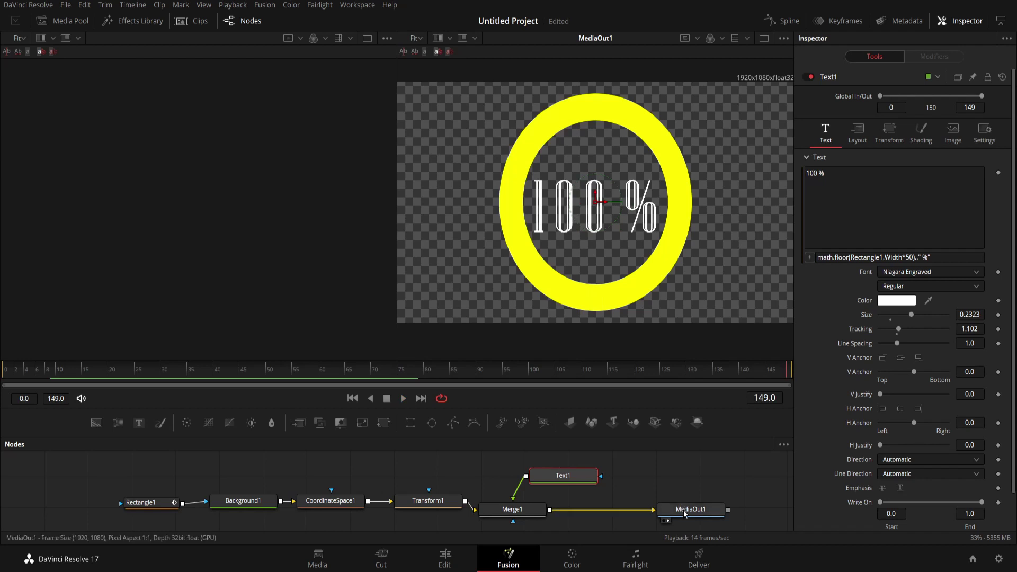
Move MediaOut1 farther from Merge1, add an unconnected Background node beside Text1 and show it in the first viewer
{"action": "left_click_drag", "start_coordinate": [687, 517], "coordinate": [725, 517]}
{"action": "left_click", "coordinate": [665, 475]}
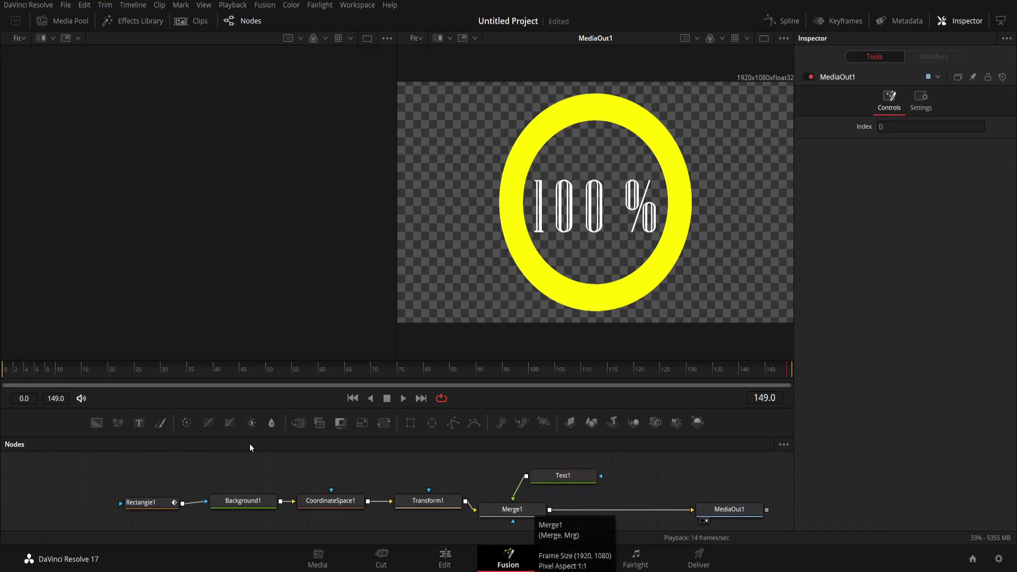
{"action": "left_click_drag", "start_coordinate": [96, 422], "coordinate": [665, 476]}
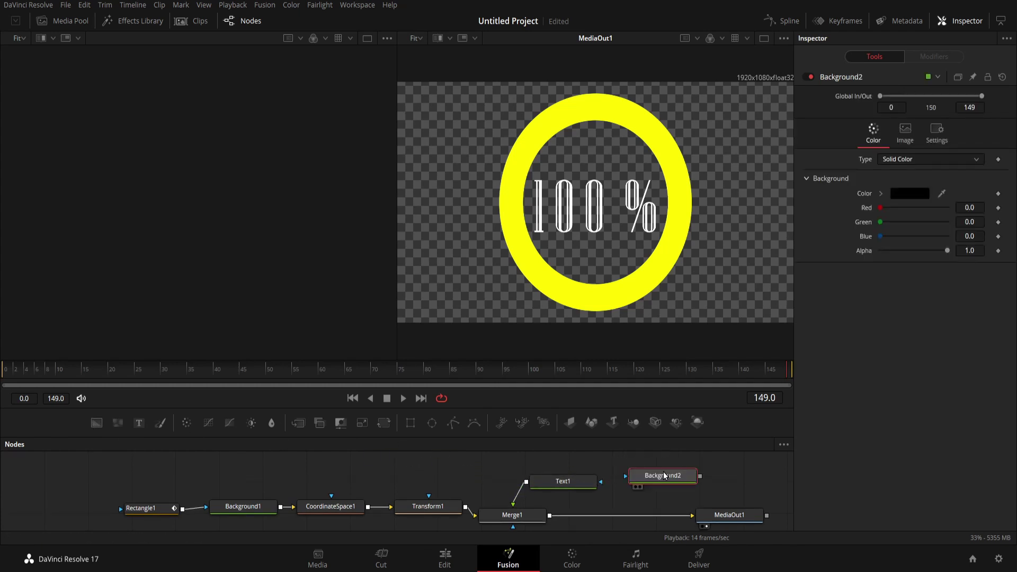
{"action": "key", "text": "1"}
Set Background2's color to light cyan #aaffff
{"action": "left_click", "coordinate": [910, 194]}
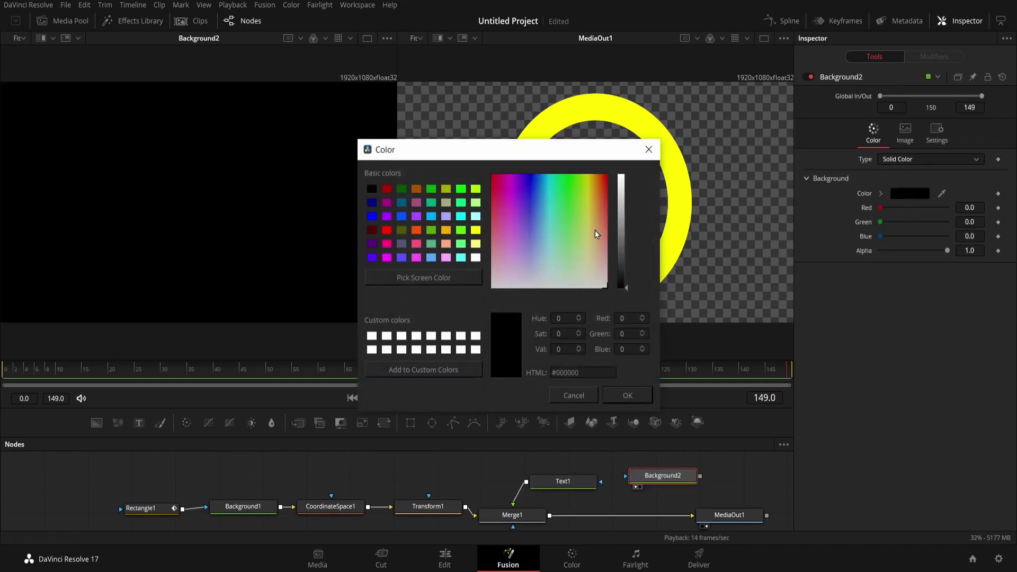
{"action": "left_click", "coordinate": [476, 217]}
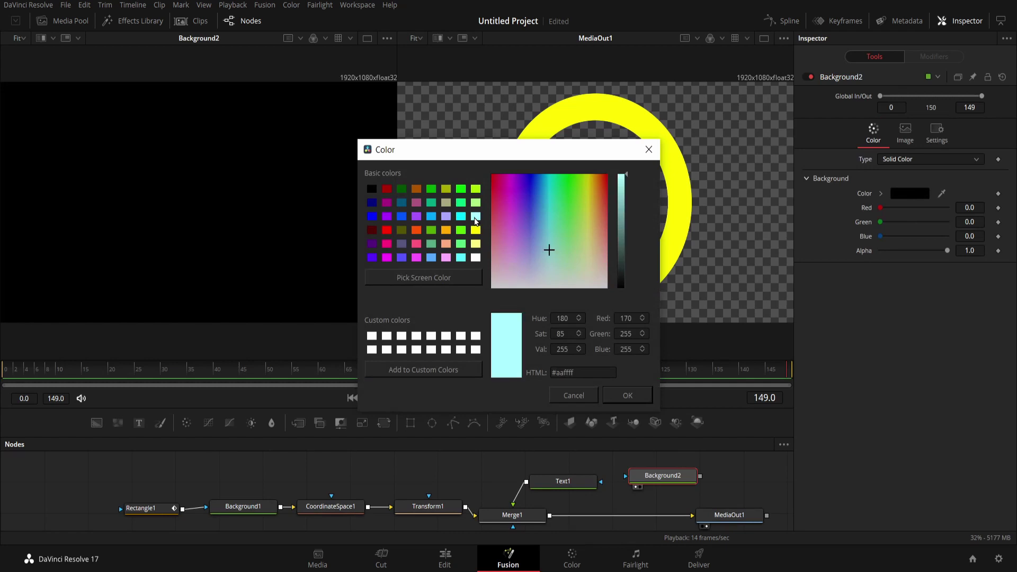
{"action": "left_click", "coordinate": [621, 399]}
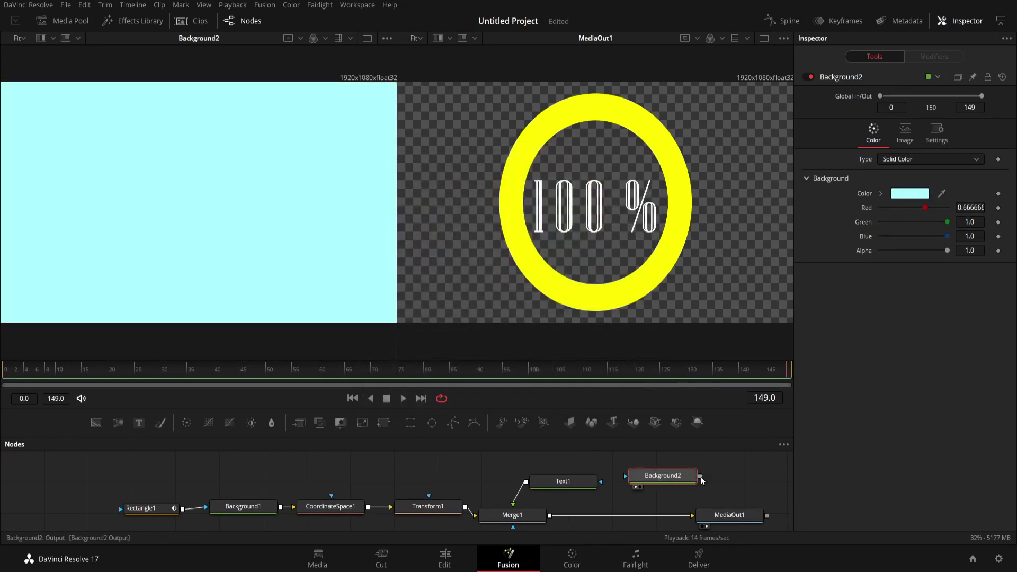
Try to connect Background2 to Merge1 and disconnect Merge1's output from MediaOut1
{"action": "left_click_drag", "start_coordinate": [701, 477], "coordinate": [536, 520]}
{"action": "left_click", "coordinate": [534, 520]}
{"action": "scroll", "coordinate": [534, 519], "scroll_direction": "down", "scroll_amount": 1}
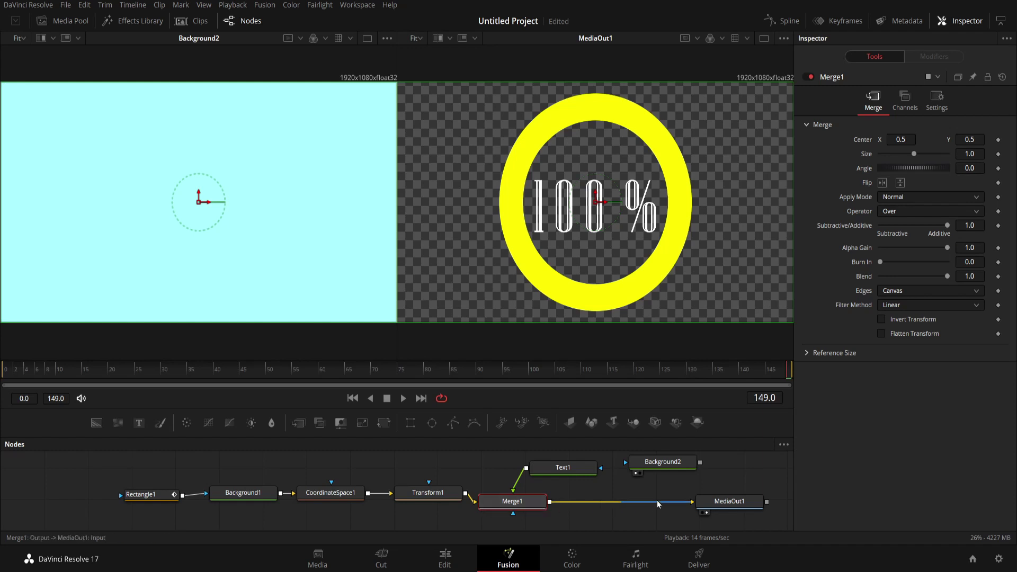
{"action": "left_click_drag", "start_coordinate": [684, 503], "coordinate": [564, 507]}
{"action": "left_click", "coordinate": [595, 508]}
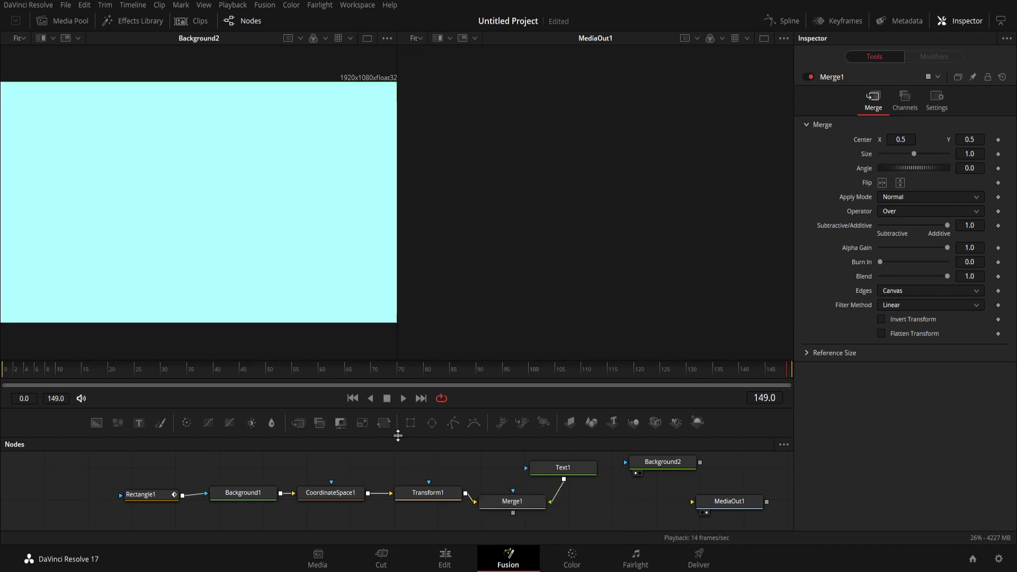
Add a second Merge node placing Merge1 over Background2, connect its output to MediaOut1, and briefly play the composite
{"action": "left_click", "coordinate": [299, 422]}
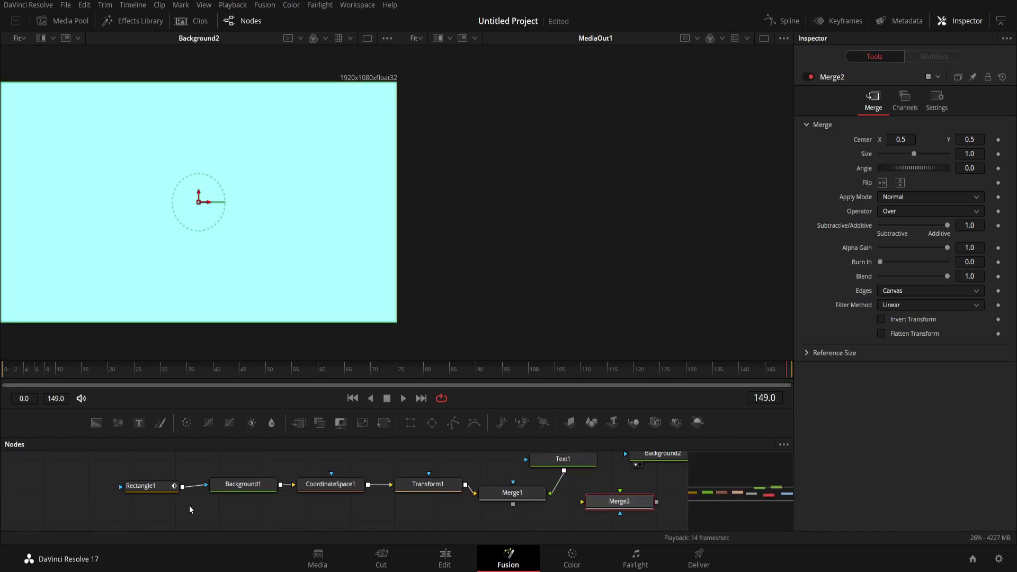
{"action": "left_click_drag", "start_coordinate": [714, 495], "coordinate": [753, 495]}
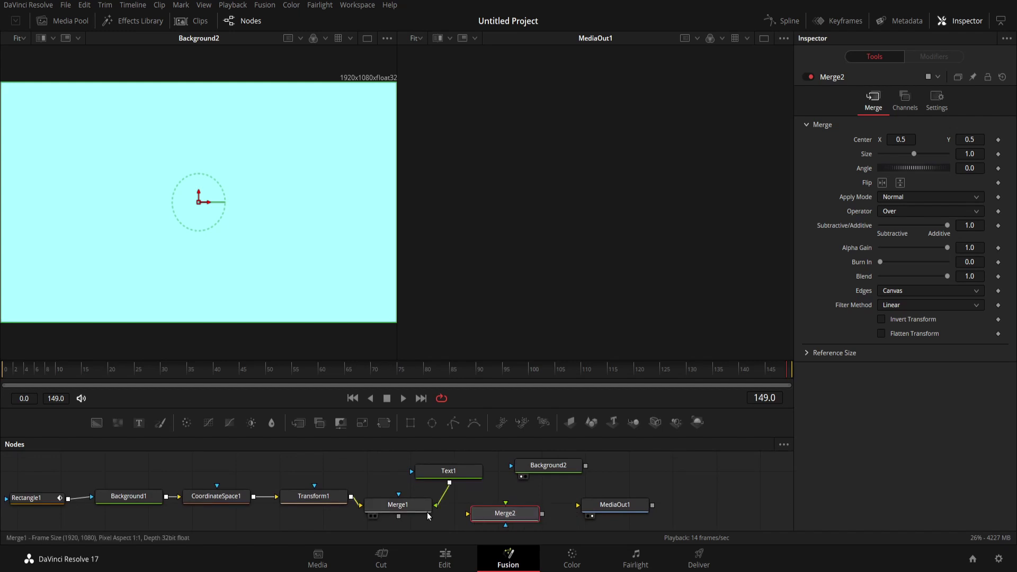
{"action": "left_click_drag", "start_coordinate": [507, 505], "coordinate": [399, 516]}
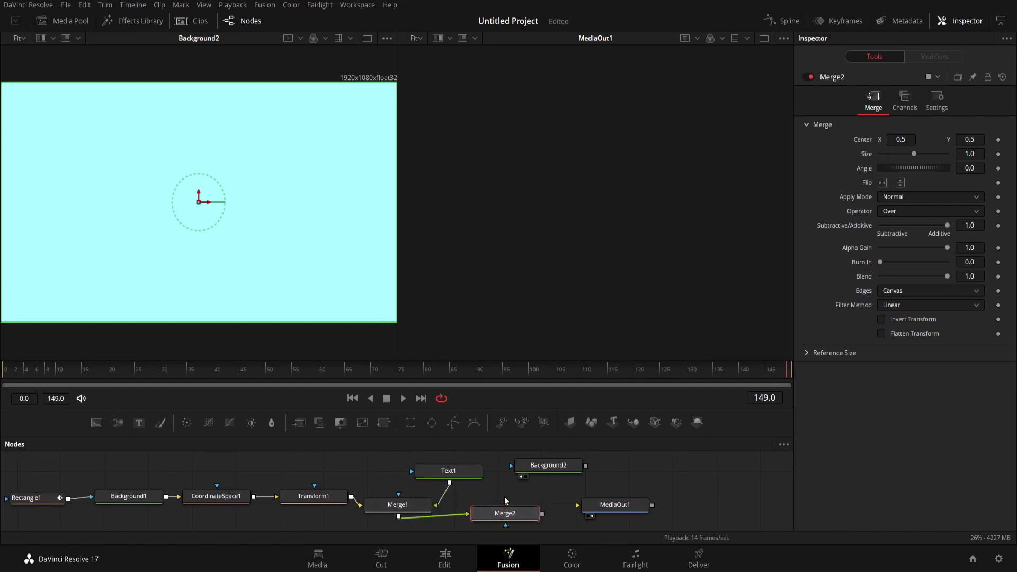
{"action": "left_click_drag", "start_coordinate": [506, 505], "coordinate": [616, 508]}
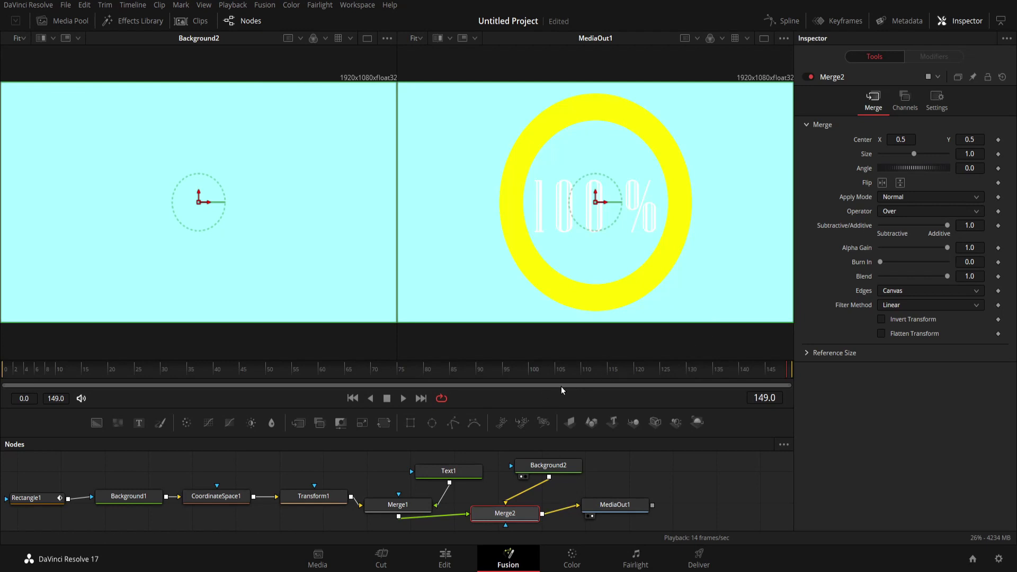
{"action": "left_click", "coordinate": [402, 405]}
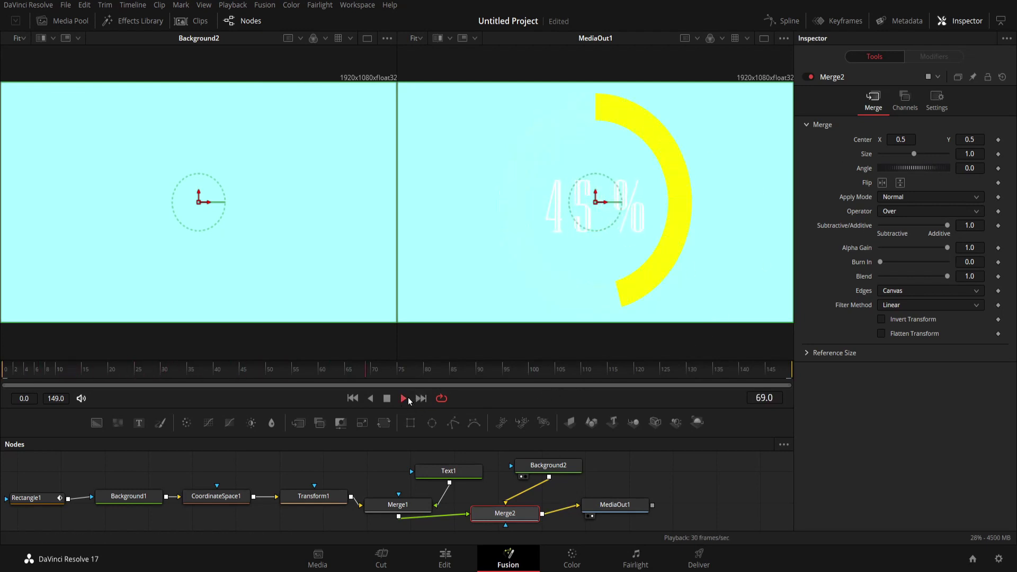
{"action": "key", "text": "space"}
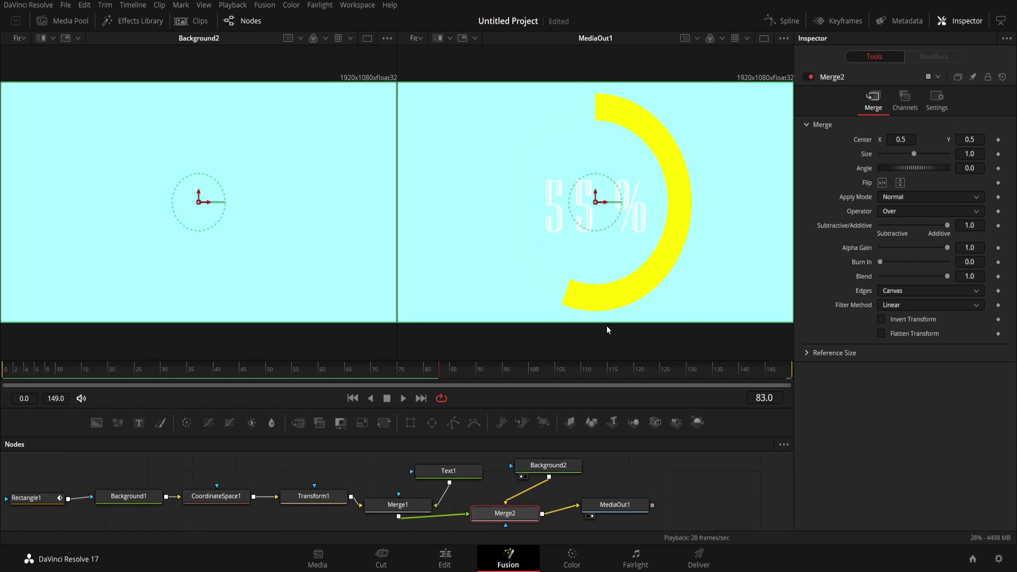
Change the color of Text1's percentage text to dark red and play the animation up to frame 133
{"action": "left_click", "coordinate": [444, 476]}
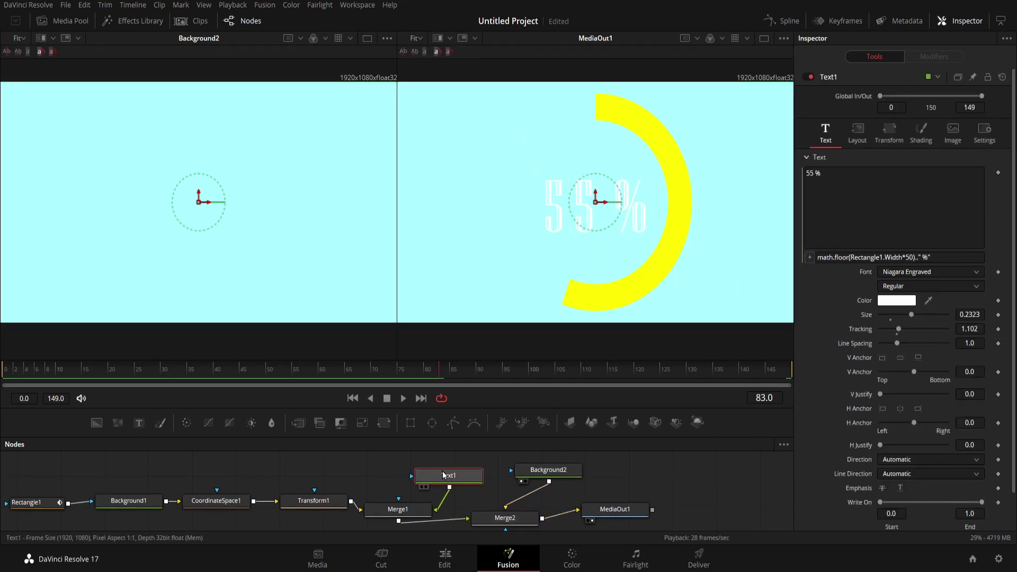
{"action": "left_click", "coordinate": [901, 301]}
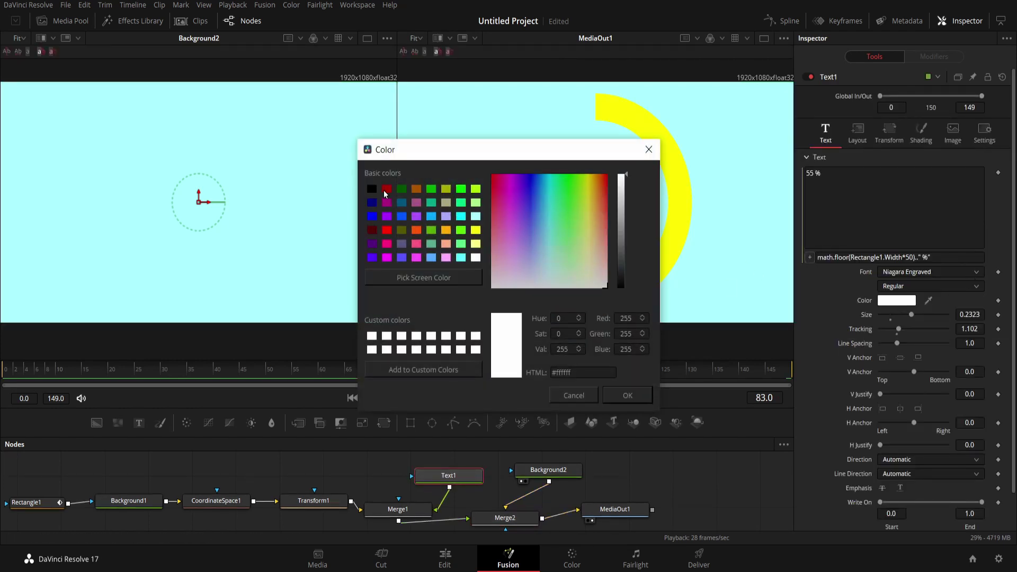
{"action": "left_click", "coordinate": [386, 190]}
{"action": "left_click", "coordinate": [627, 396]}
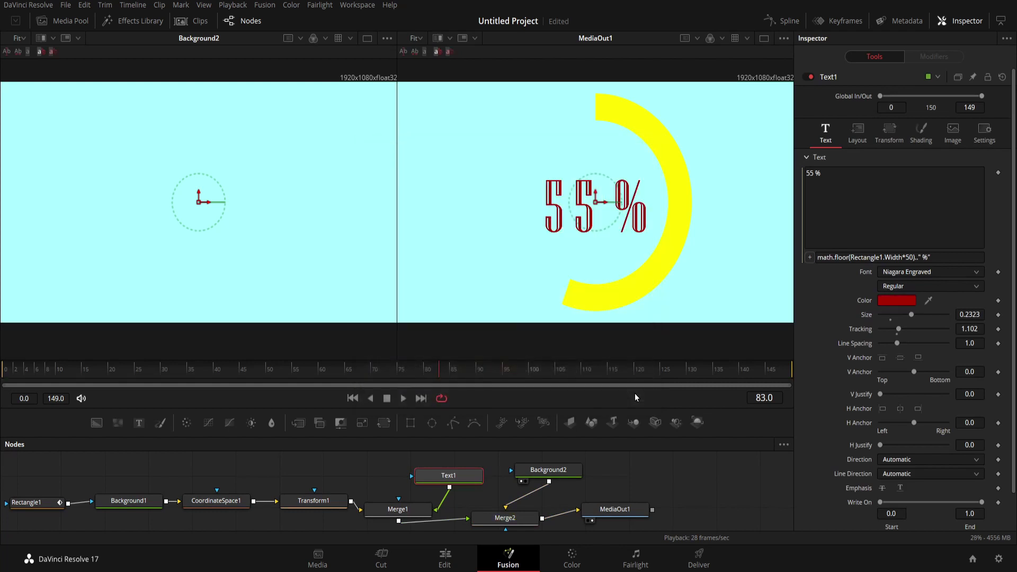
{"action": "left_click", "coordinate": [403, 398]}
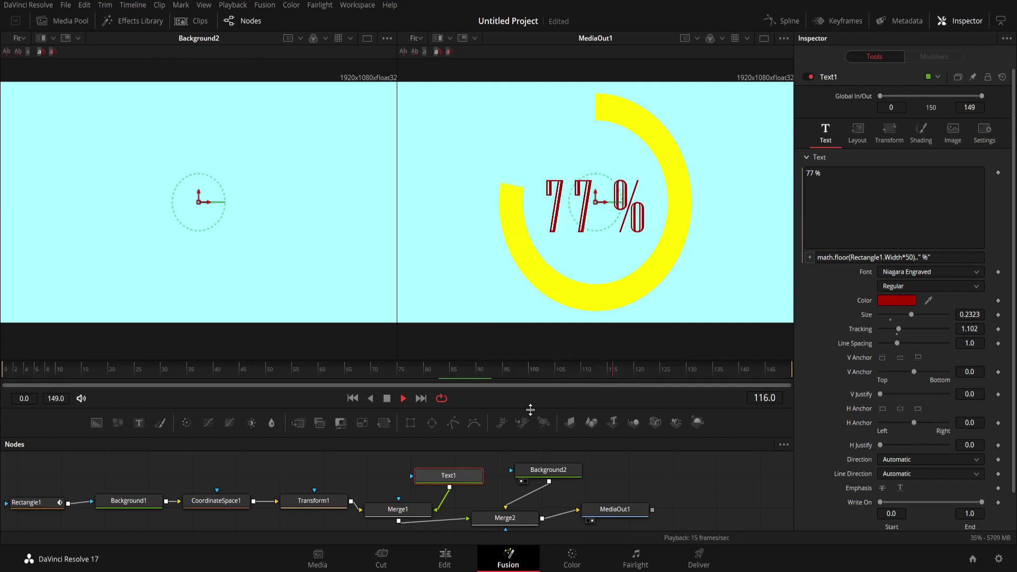
{"action": "left_click", "coordinate": [402, 401]}
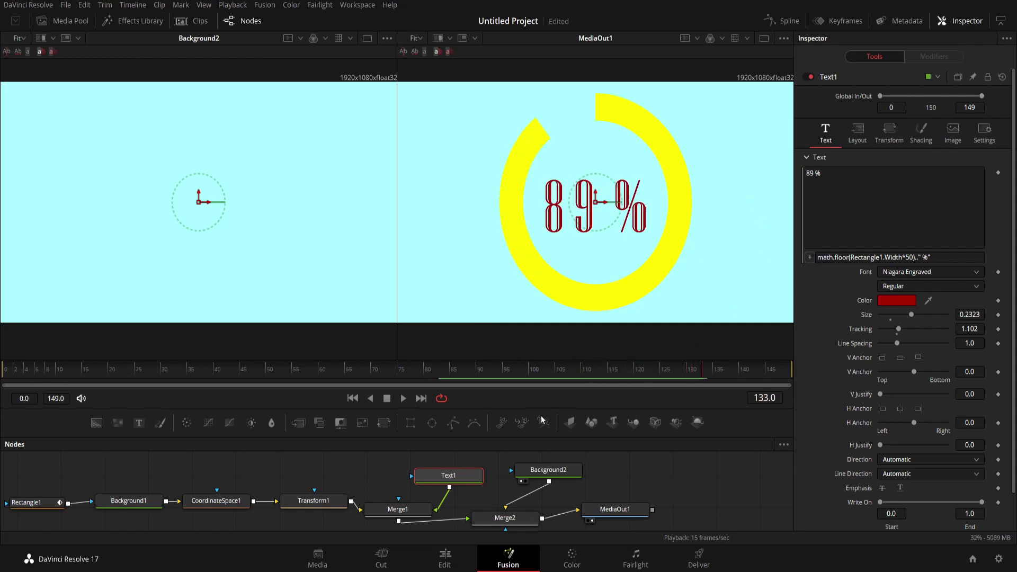
Choose the YouTube 1080p render preset on the Deliver page
{"action": "left_click", "coordinate": [713, 562]}
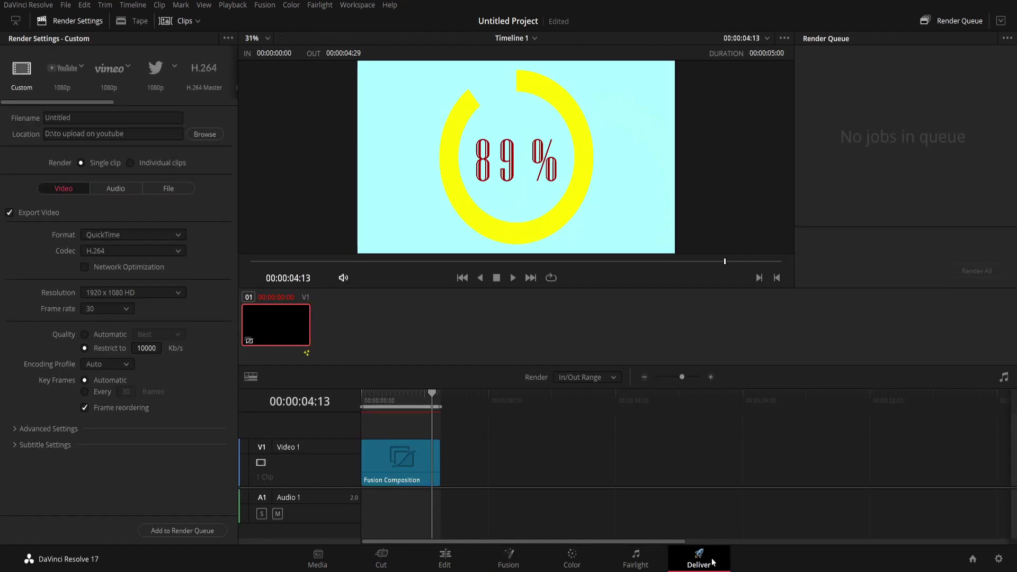
{"action": "left_click", "coordinate": [62, 78]}
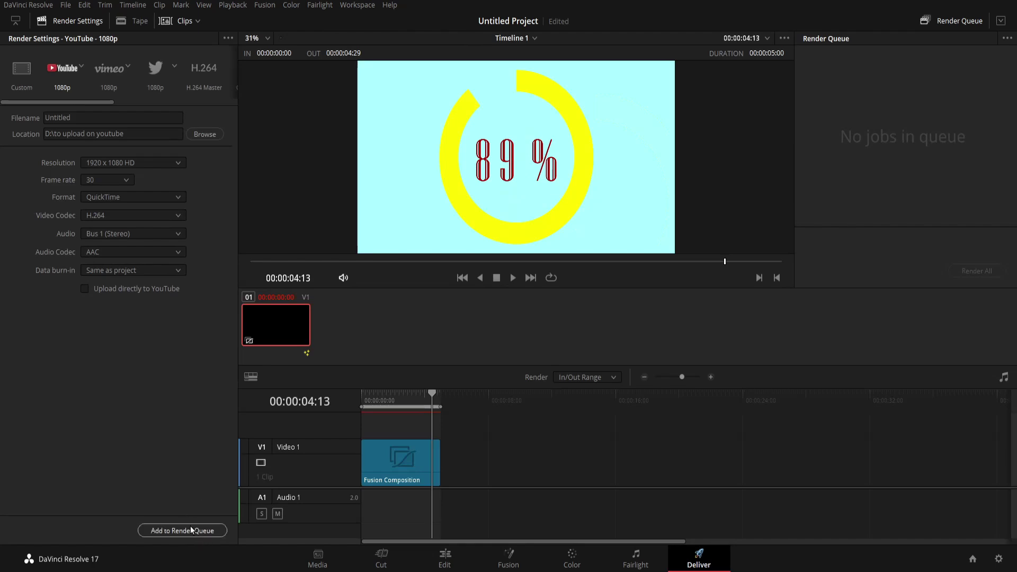